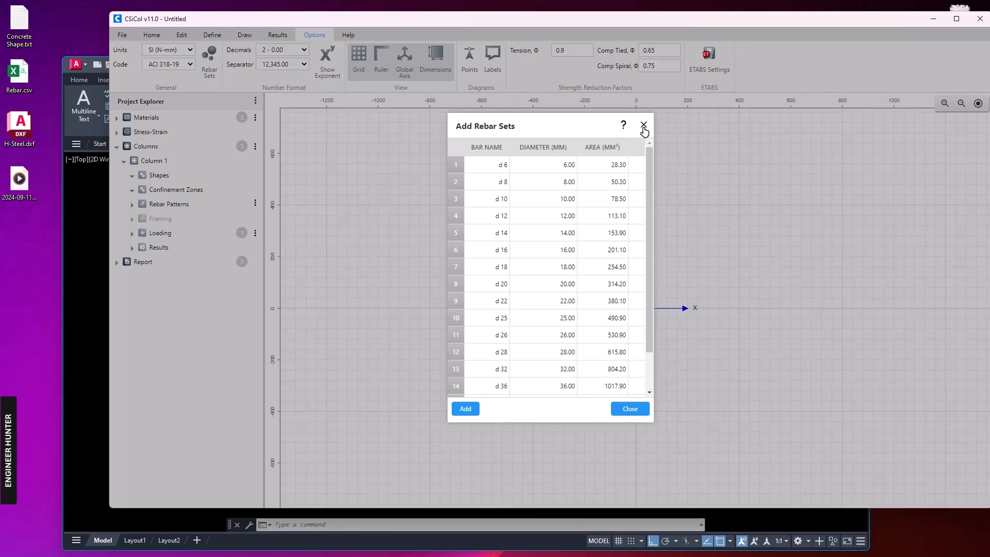
click(277, 36)
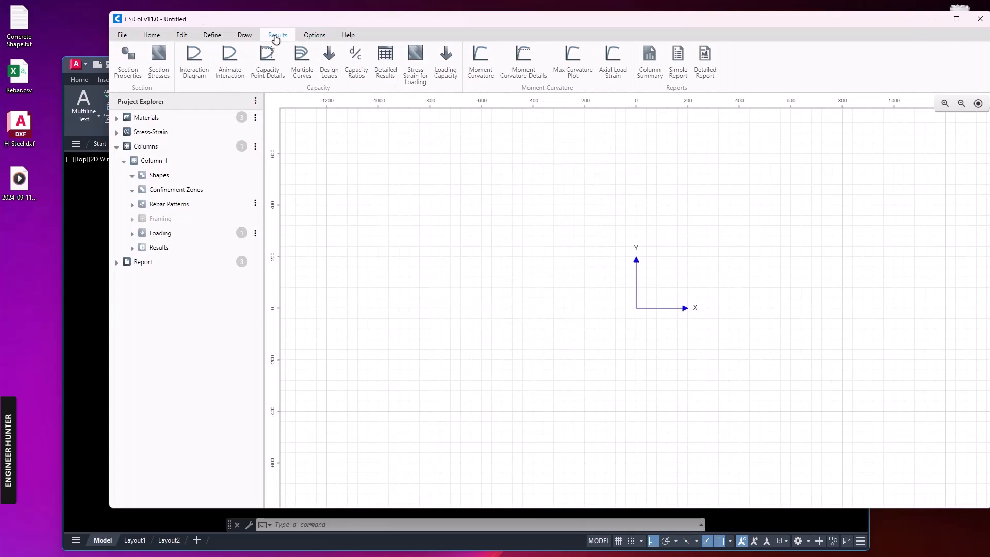
click(244, 36)
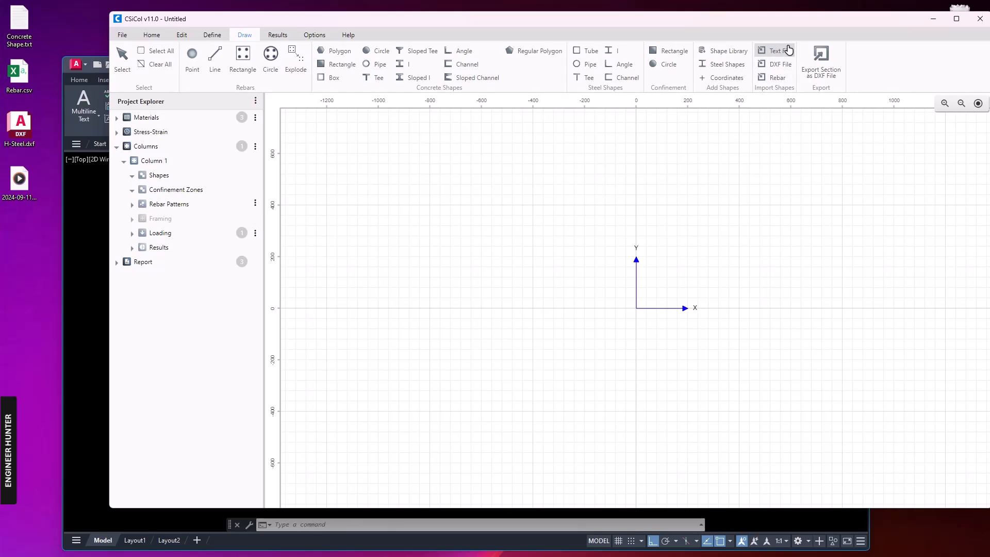
click(153, 36)
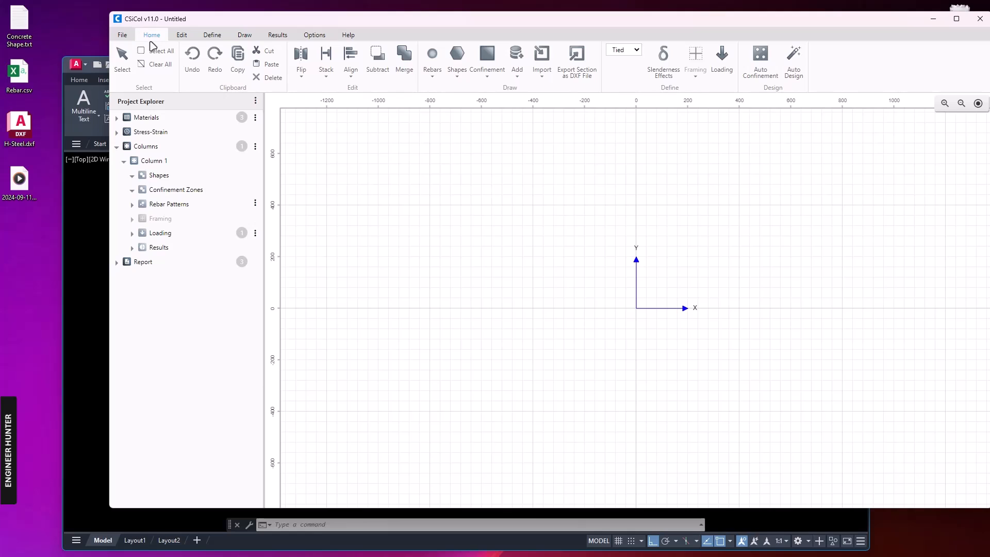
click(541, 75)
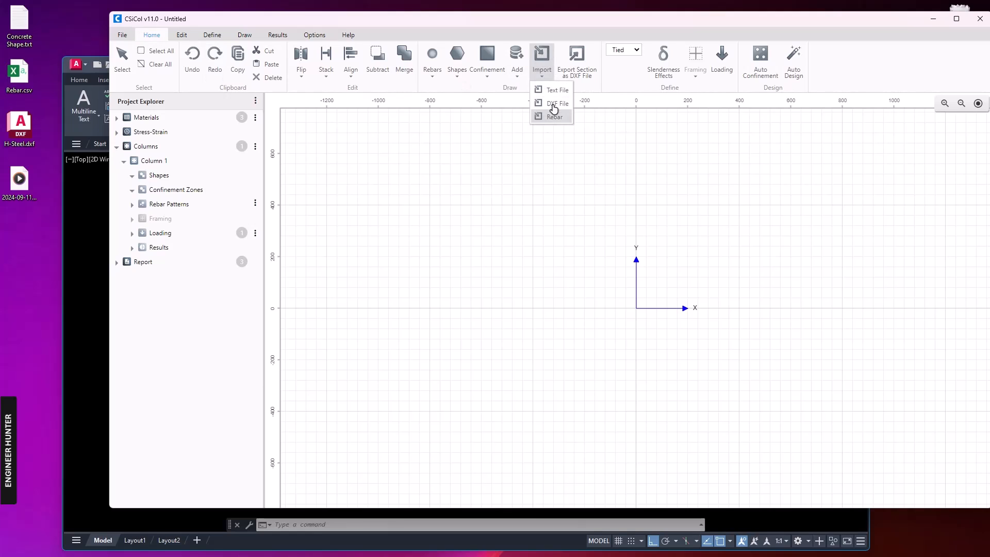
click(250, 37)
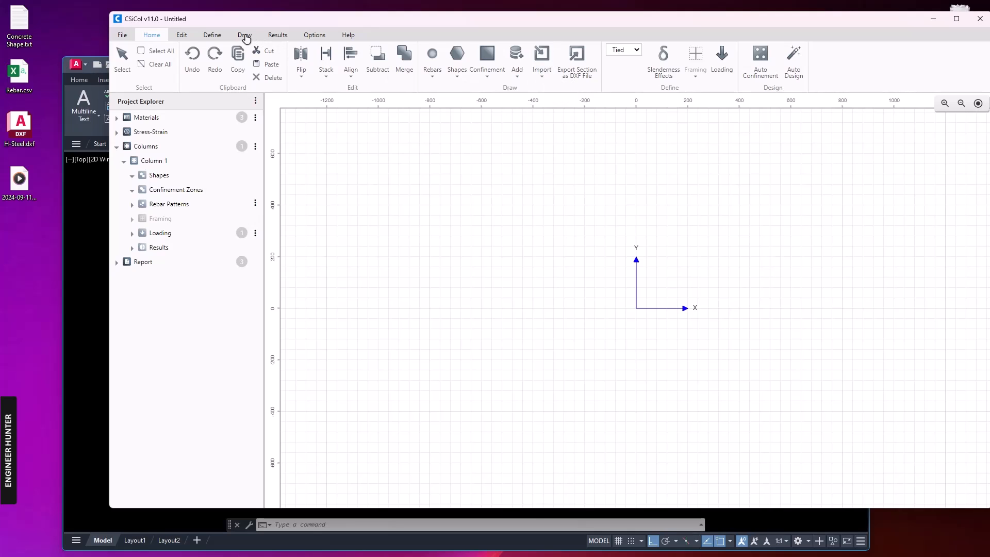
Step: Start importing a shape from a text file and review the corner coordinates in the desktop file Concrete Shape.txt
click(245, 35)
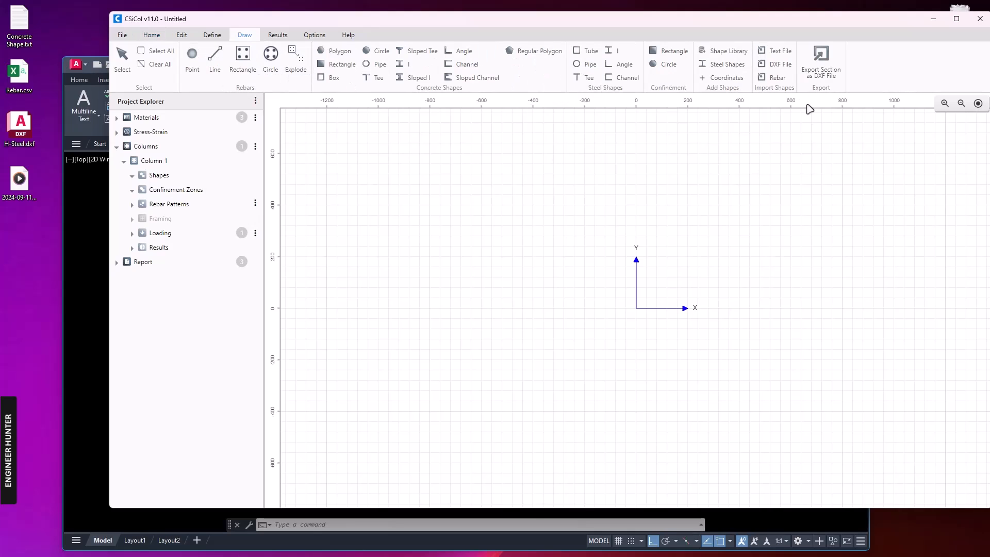
click(777, 50)
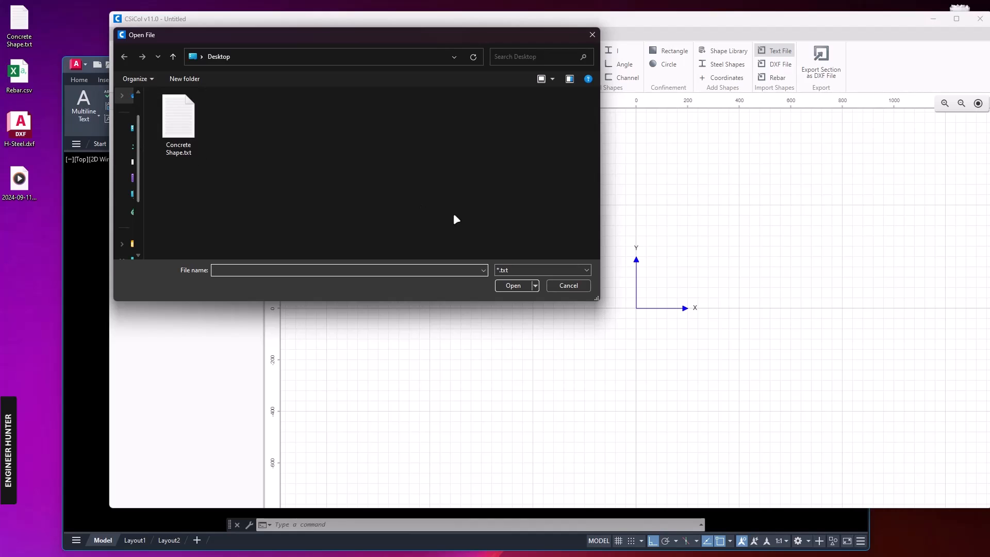
double_click(20, 24)
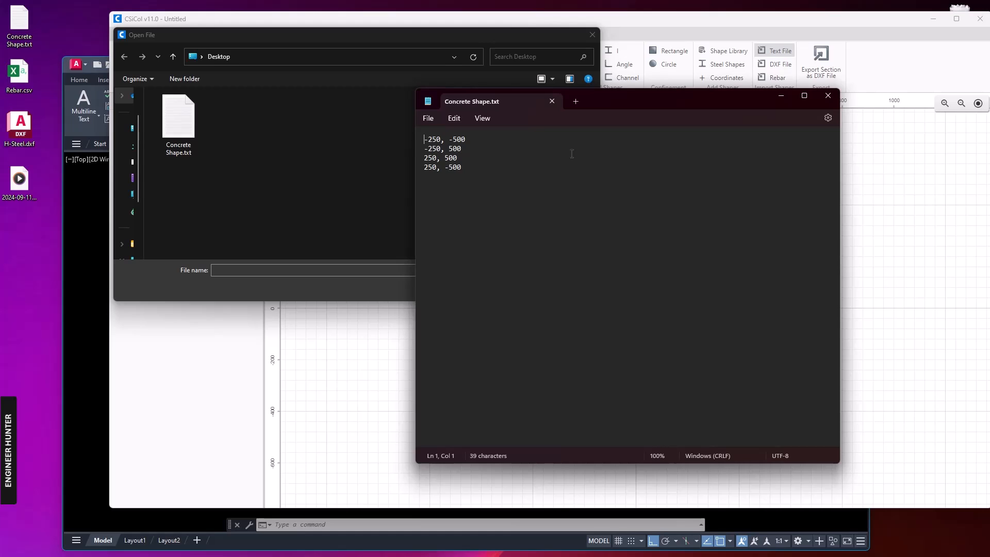
drag(468, 171, 417, 138)
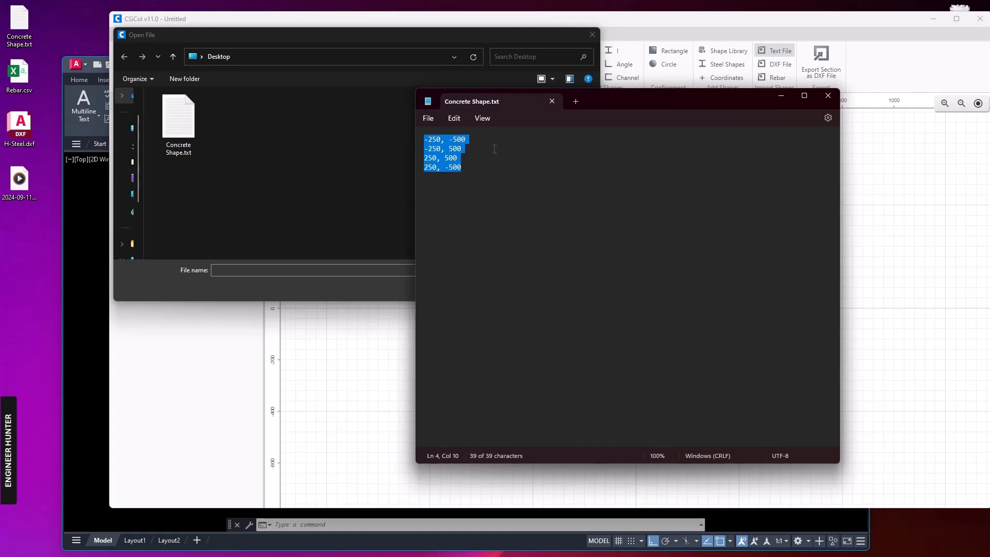
click(441, 139)
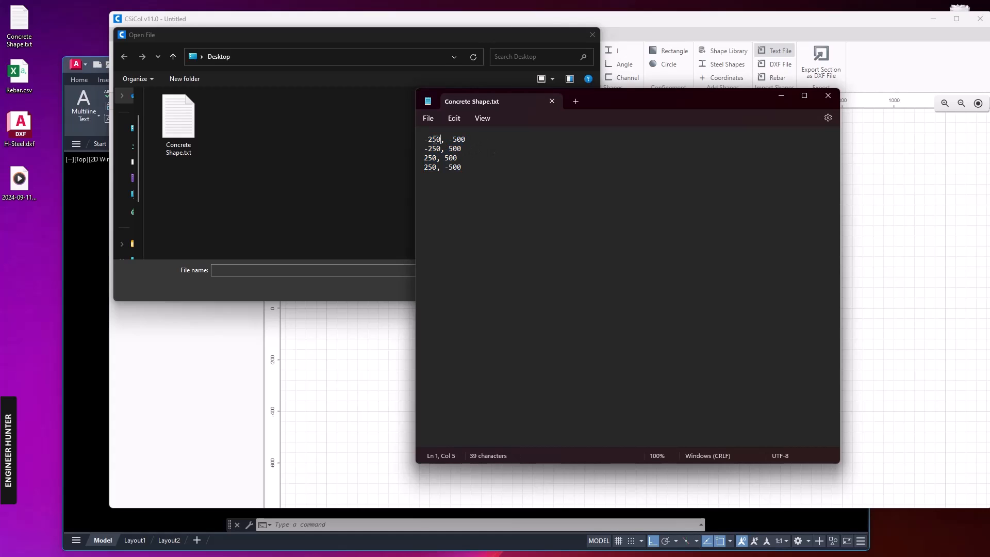
drag(428, 139, 469, 145)
click(457, 158)
drag(470, 174, 427, 150)
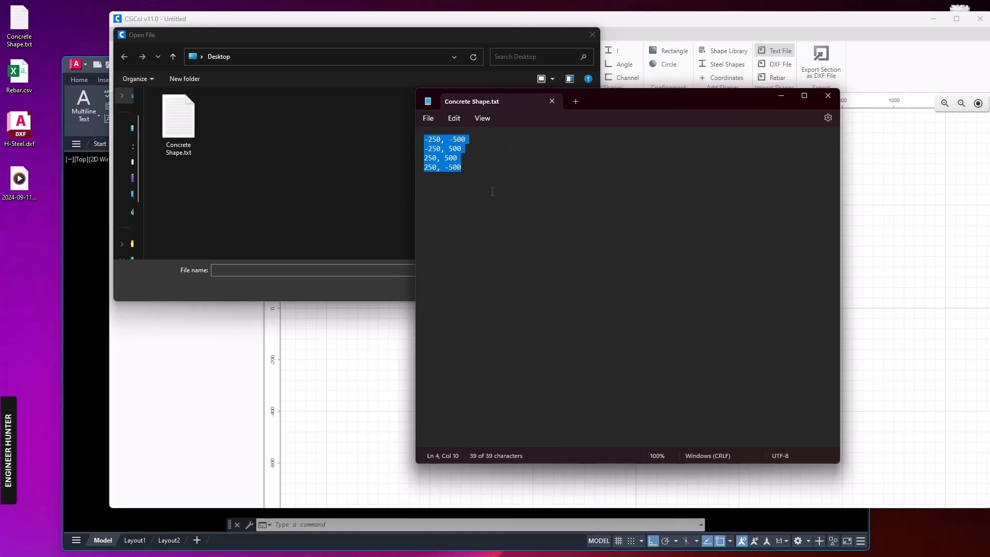
click(551, 101)
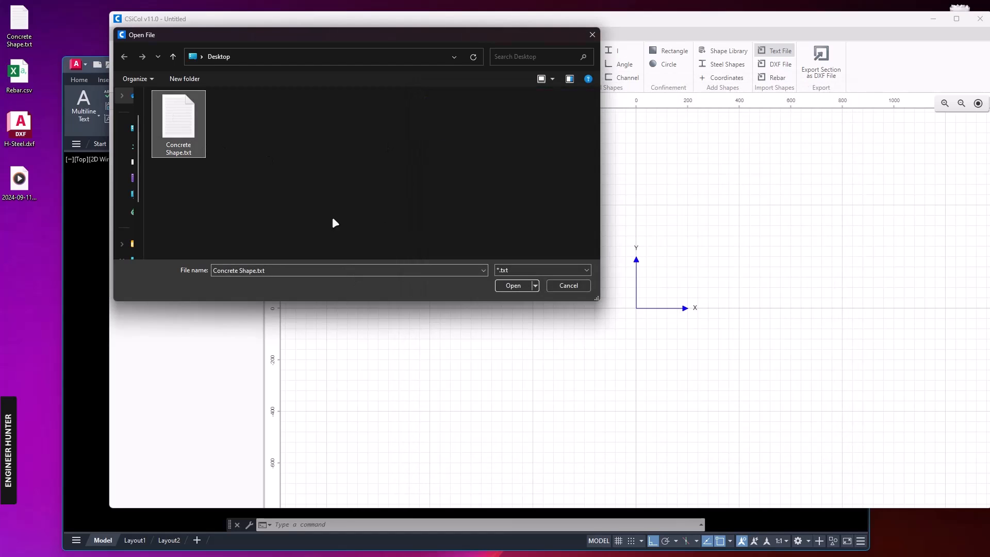
Step: Import Concrete Shape.txt as the column's concrete shape and check the material options available for it
click(512, 287)
drag(555, 143, 748, 482)
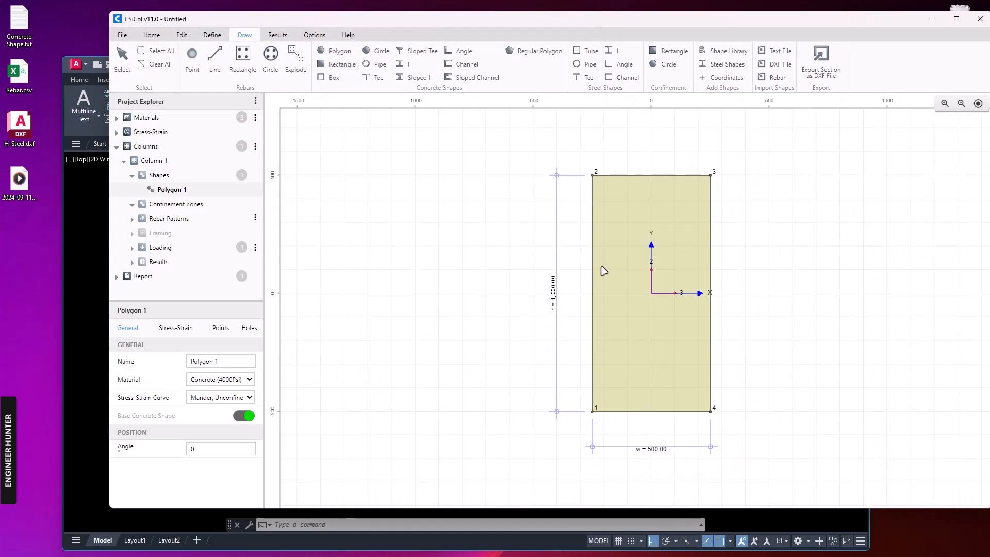
click(224, 382)
click(330, 364)
click(335, 358)
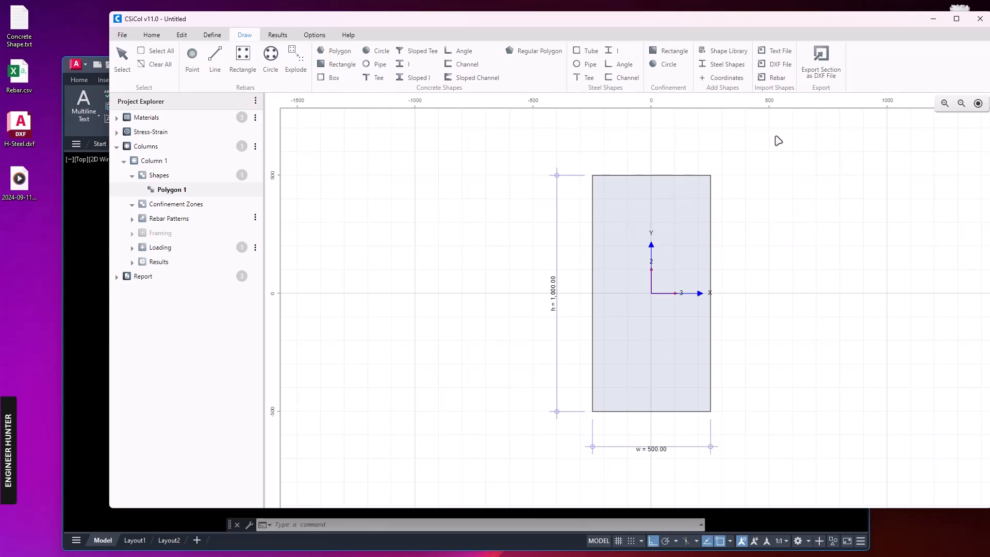
Step: Start a rebar import and review the X, Y and diameter columns of the desktop file Rebar.csv in Excel
click(774, 78)
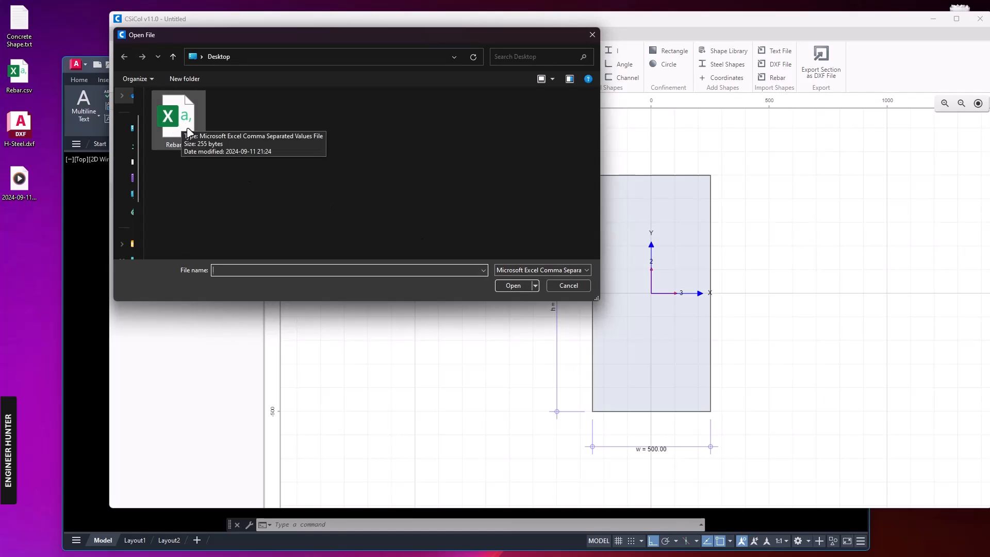
double_click(19, 73)
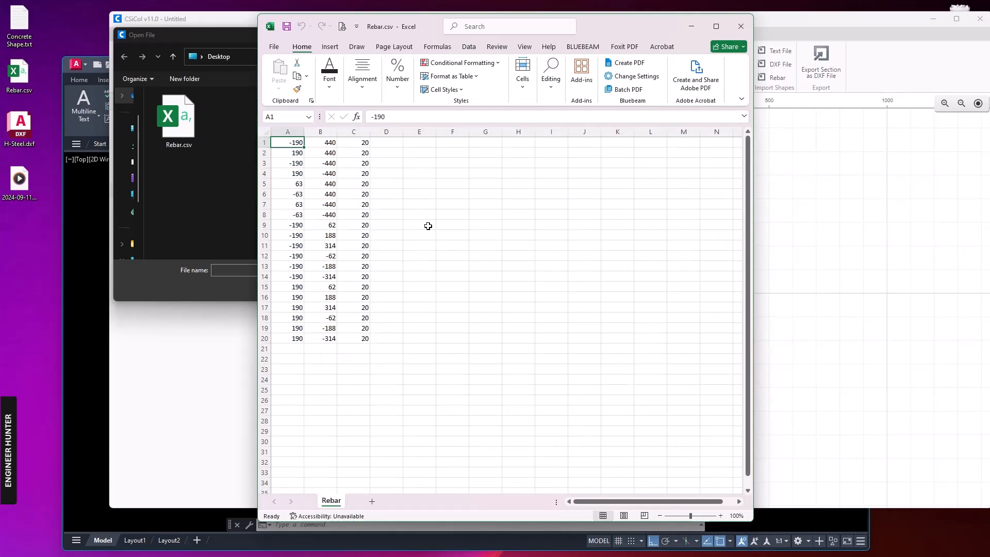
drag(303, 145, 299, 350)
drag(327, 143, 327, 338)
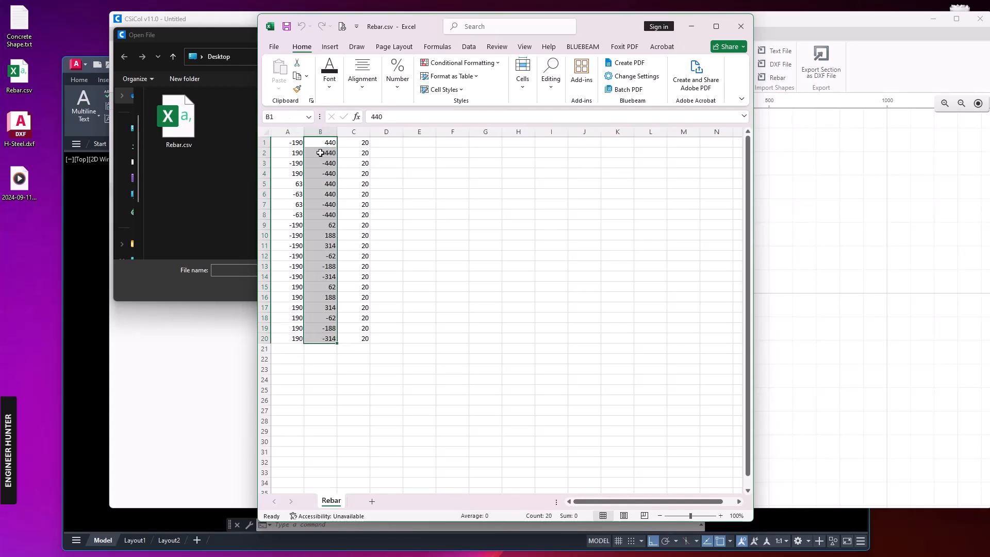
drag(362, 142, 363, 348)
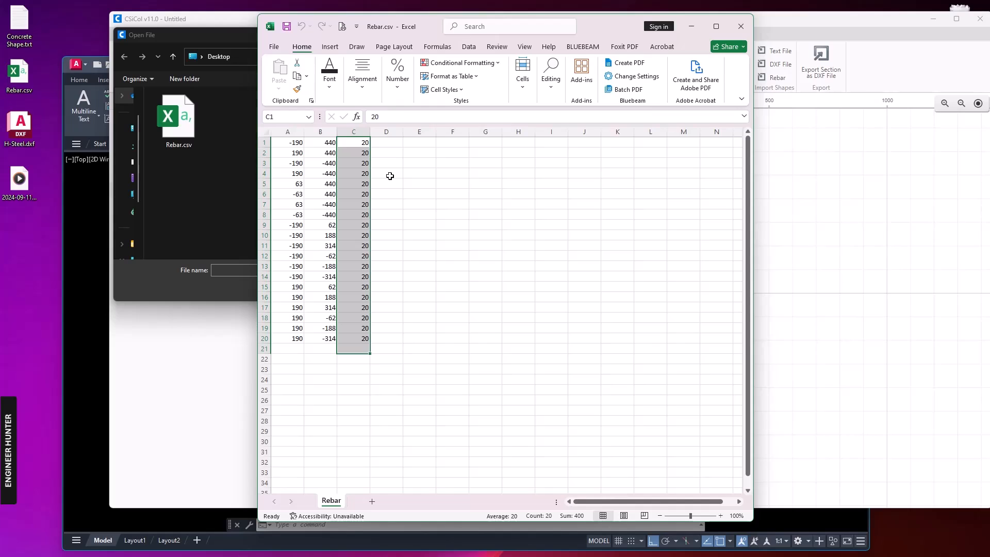
click(356, 164)
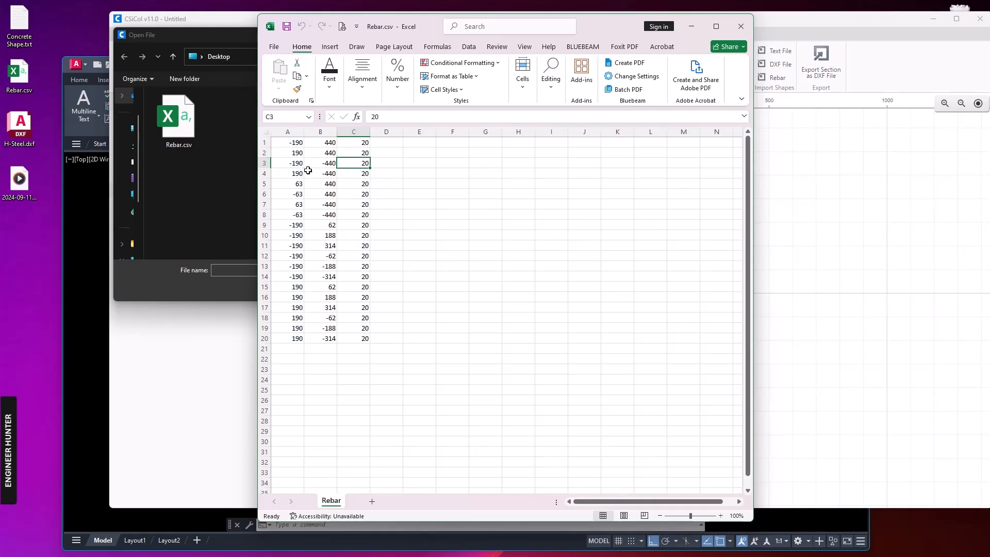
drag(295, 145, 313, 317)
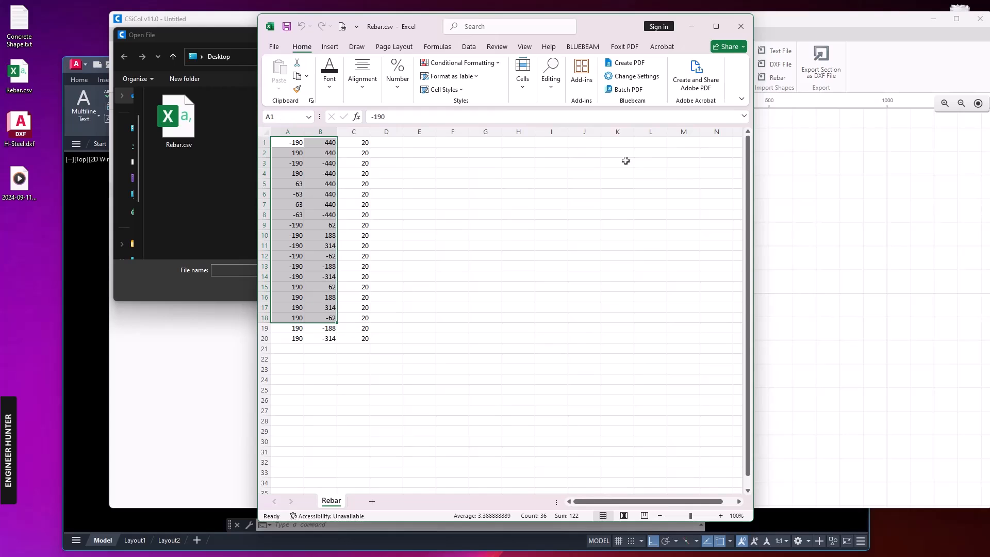
drag(289, 144, 321, 338)
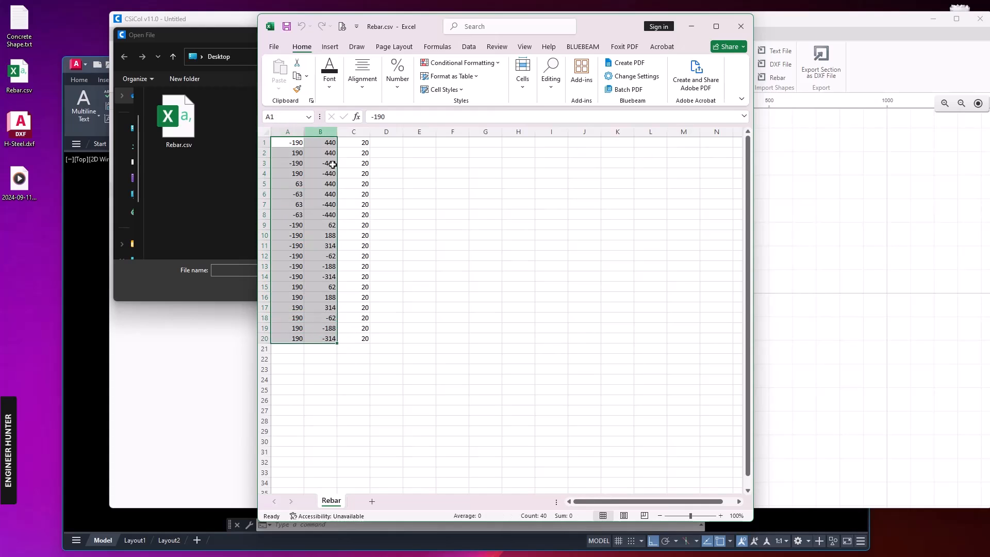
click(741, 26)
Step: Import the rebar layout from Rebar.csv into the concrete section
click(163, 129)
click(510, 285)
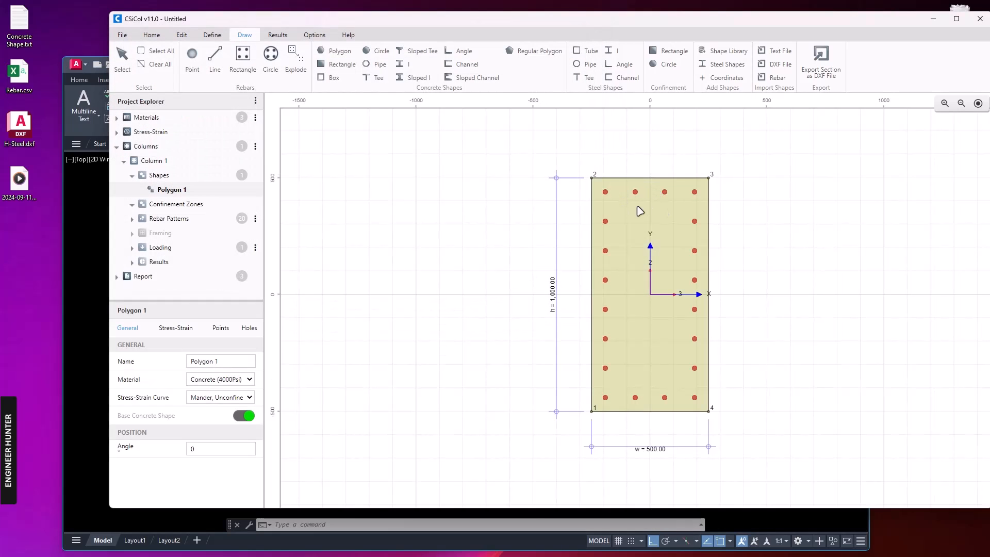
click(732, 202)
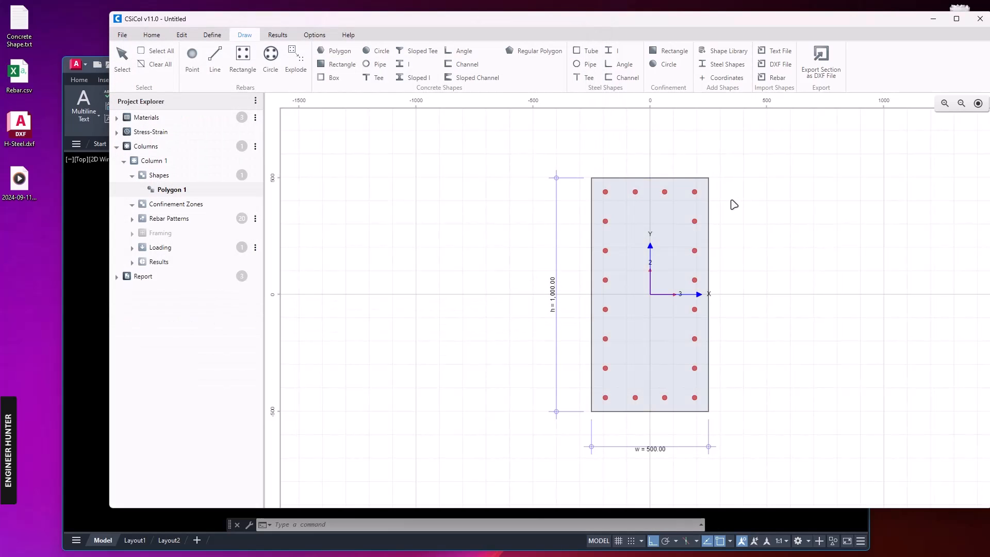
Step: Inspect the properties of the upper-left corner rebar and the list of available bar sizes
click(605, 194)
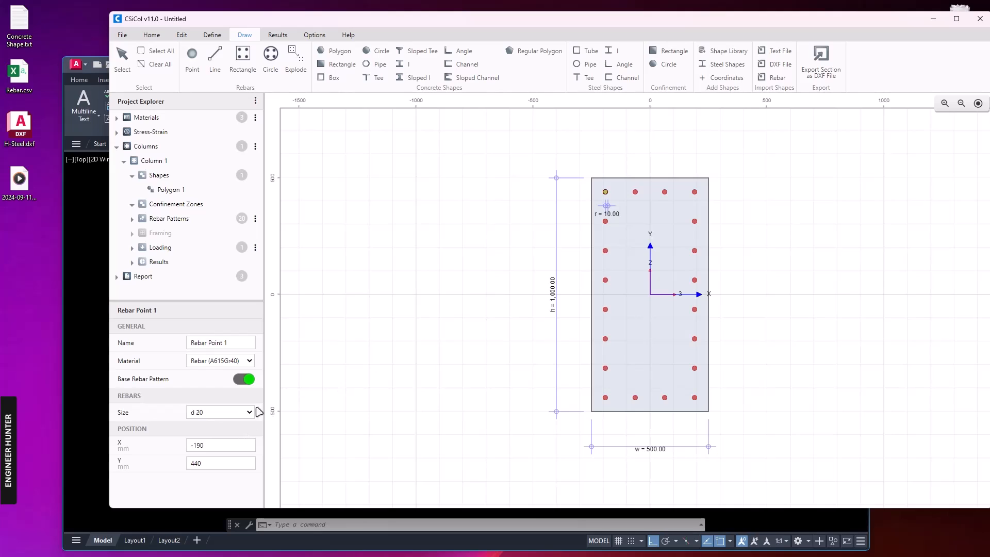
click(235, 412)
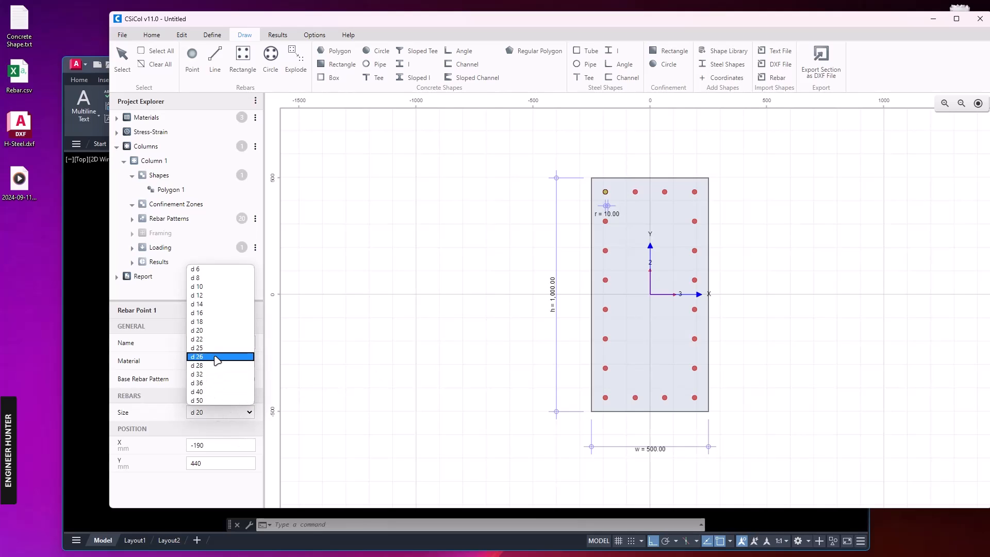
click(273, 349)
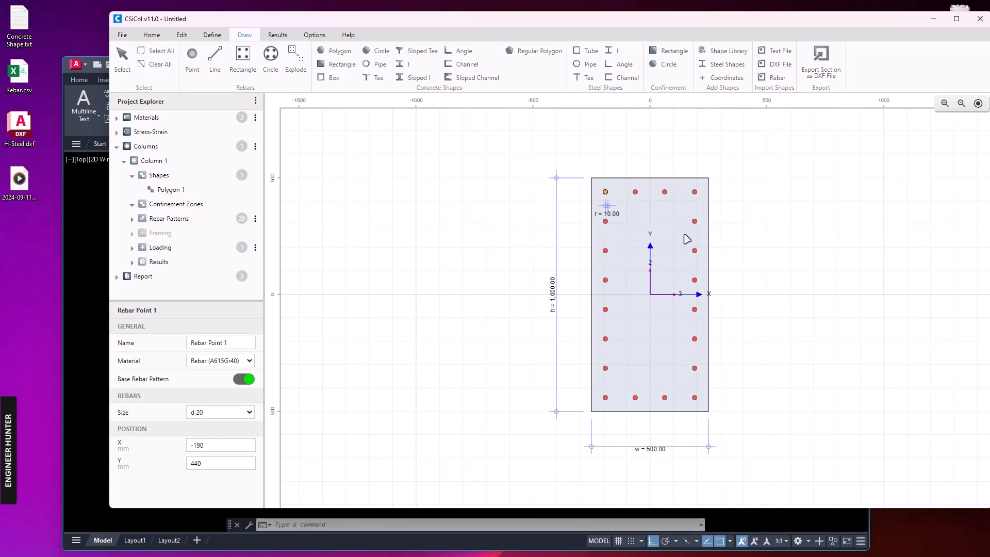
click(768, 178)
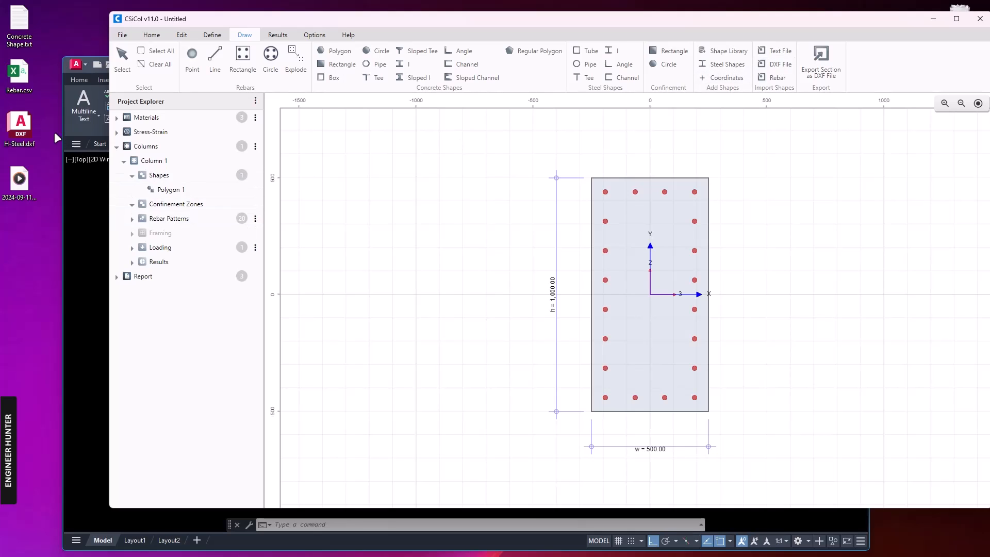
Step: Switch to AutoCAD and examine the steel section outline drawn in H-Steel.dxf
click(94, 210)
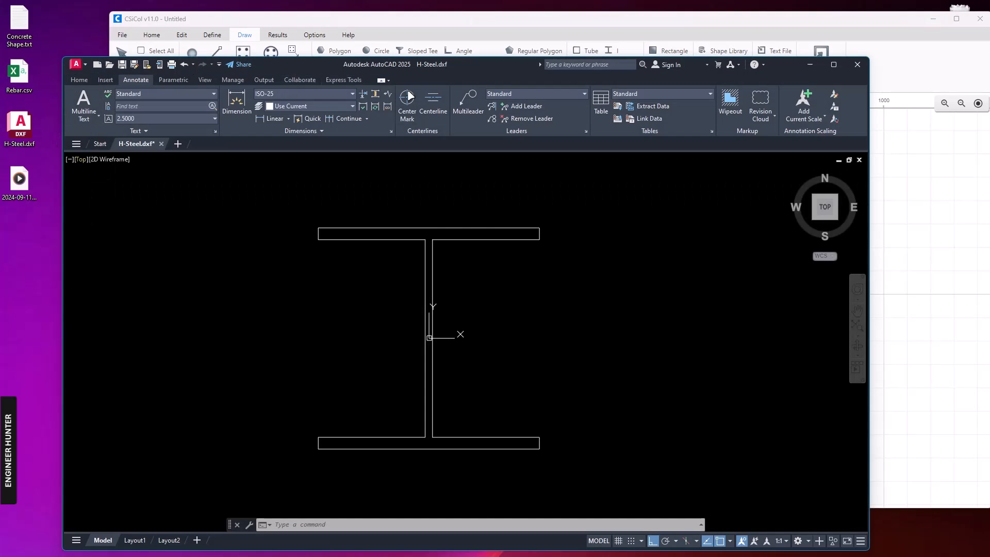
click(577, 249)
click(472, 211)
scroll(439, 232, down, 3)
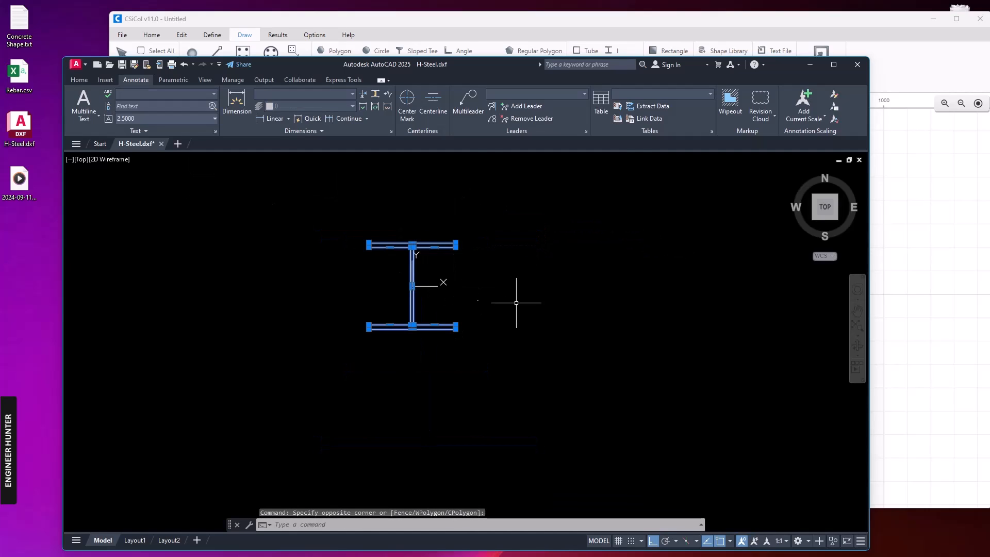
scroll(435, 265, up, 1)
drag(518, 291, 568, 307)
key(Escape)
drag(553, 203, 508, 214)
Step: Make Standard the current dimension style and set its overall scale for dimension features to 100
click(305, 92)
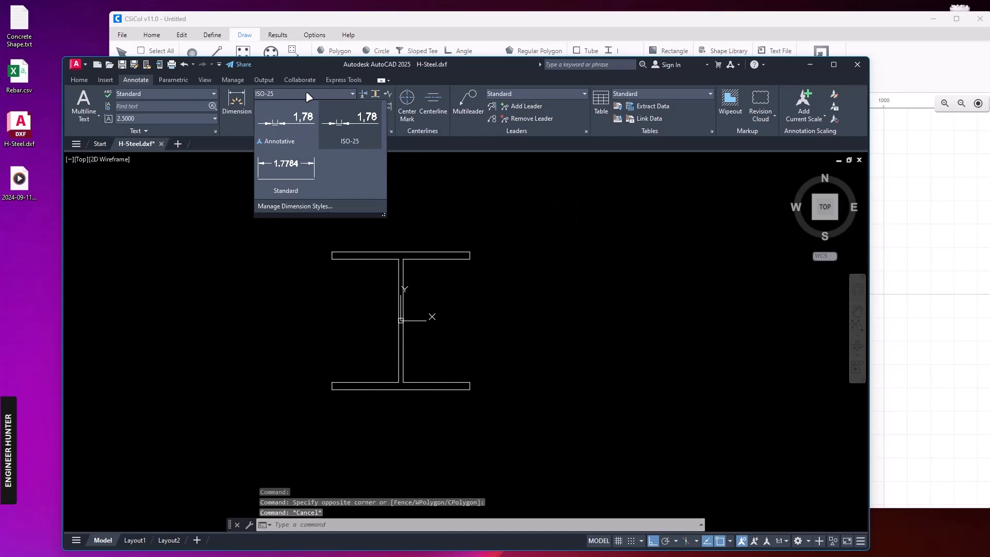
click(278, 179)
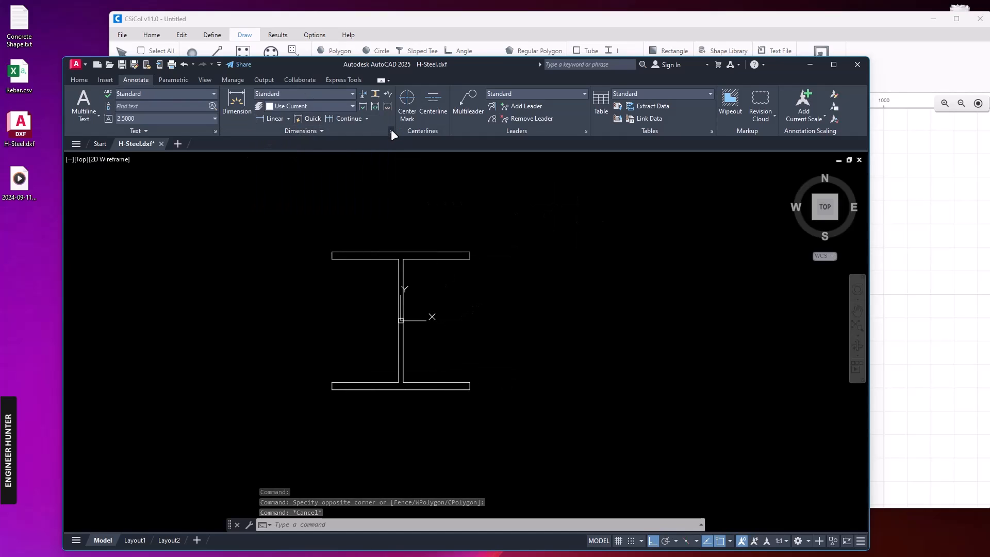
click(391, 130)
click(602, 260)
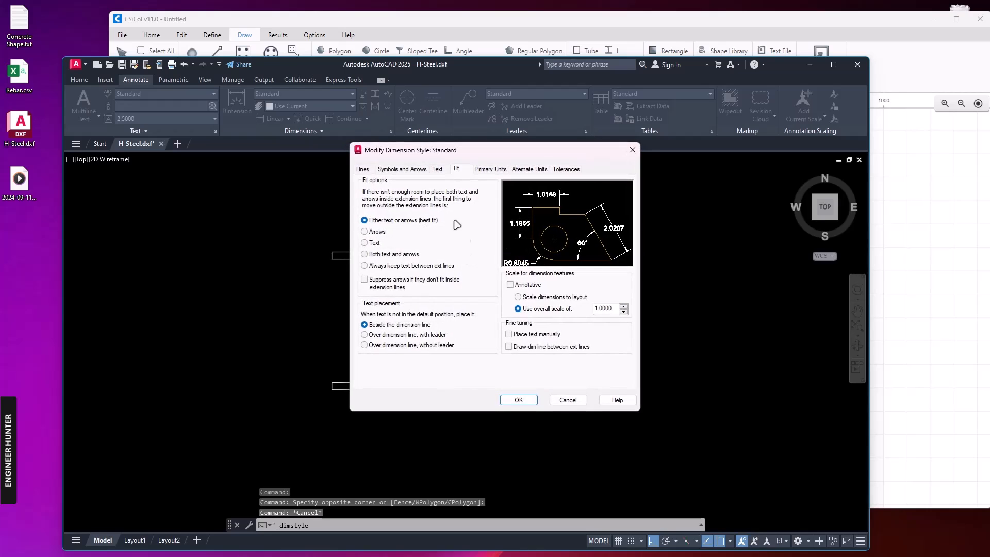
double_click(605, 308)
text(100)
click(516, 400)
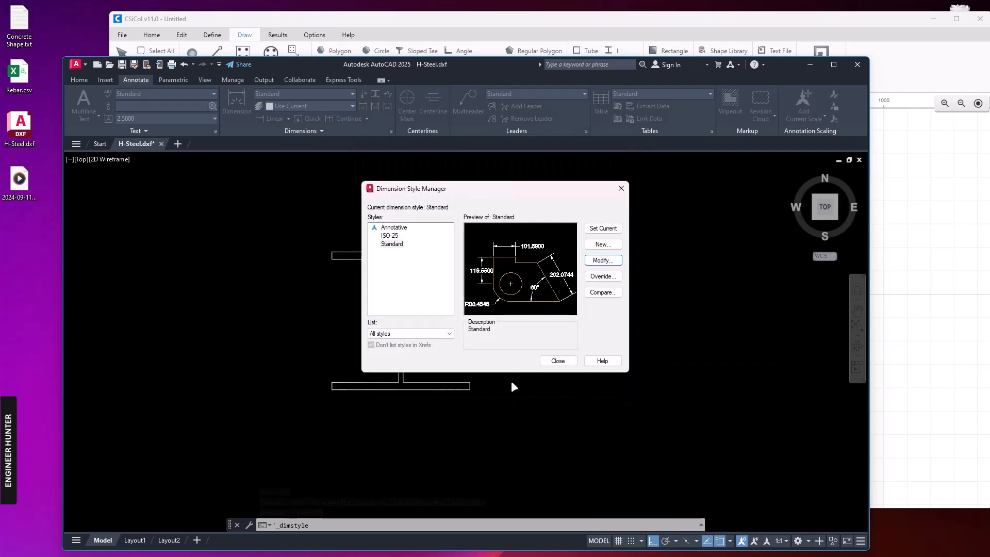
click(561, 360)
Step: Add a linear dimension for the upper flange's full width, placed above the steel section
click(271, 118)
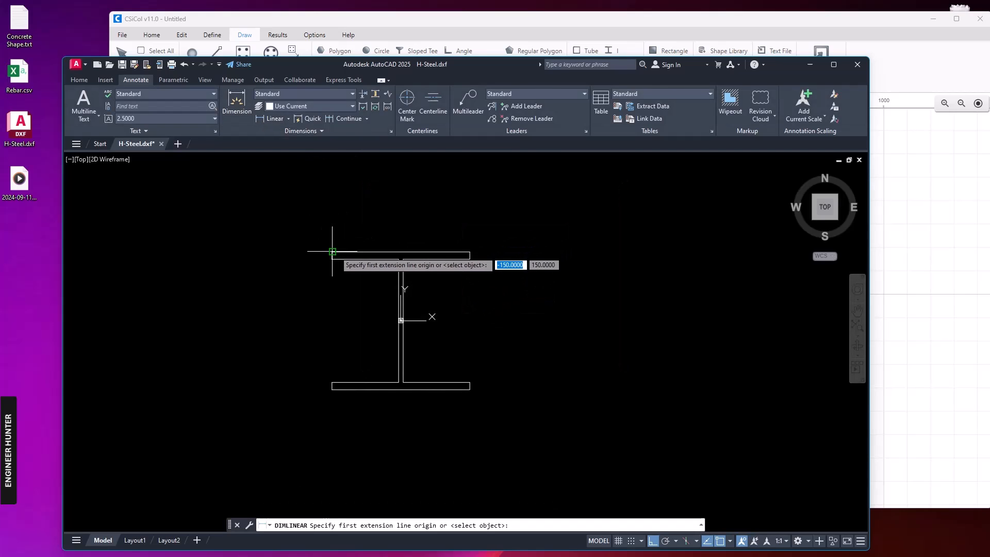
click(332, 251)
click(469, 251)
click(469, 219)
Step: Add a linear dimension for the upper flange's thickness at its right end
key(Return)
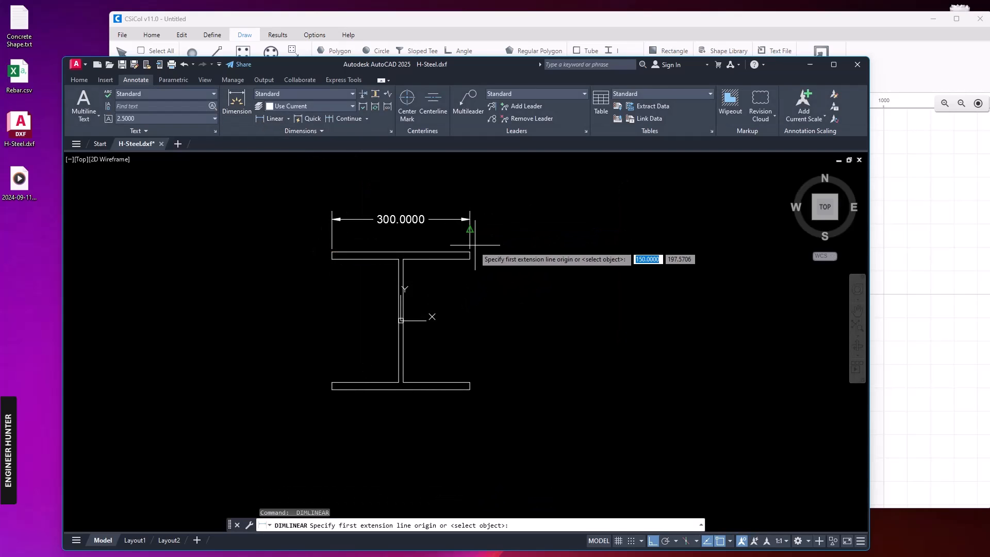
click(469, 252)
click(469, 259)
click(497, 275)
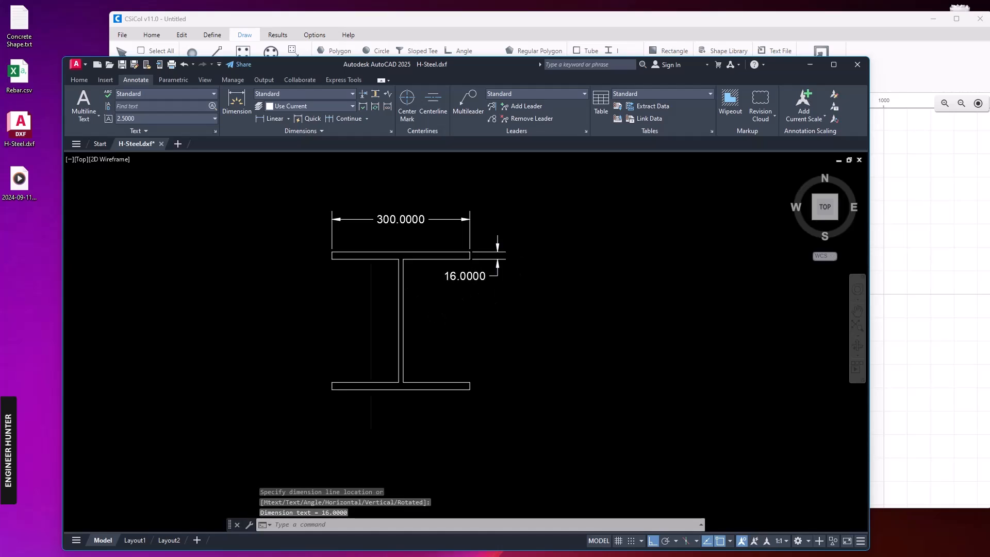
Step: Add a linear dimension for the steel section's overall height, placed to the right of the flanges
scroll(443, 294, up, 2)
key(Return)
click(485, 227)
click(485, 447)
click(588, 387)
Step: Add a linear dimension for the web's thickness, with its text to the left of the web above the lower flange
key(Return)
click(379, 336)
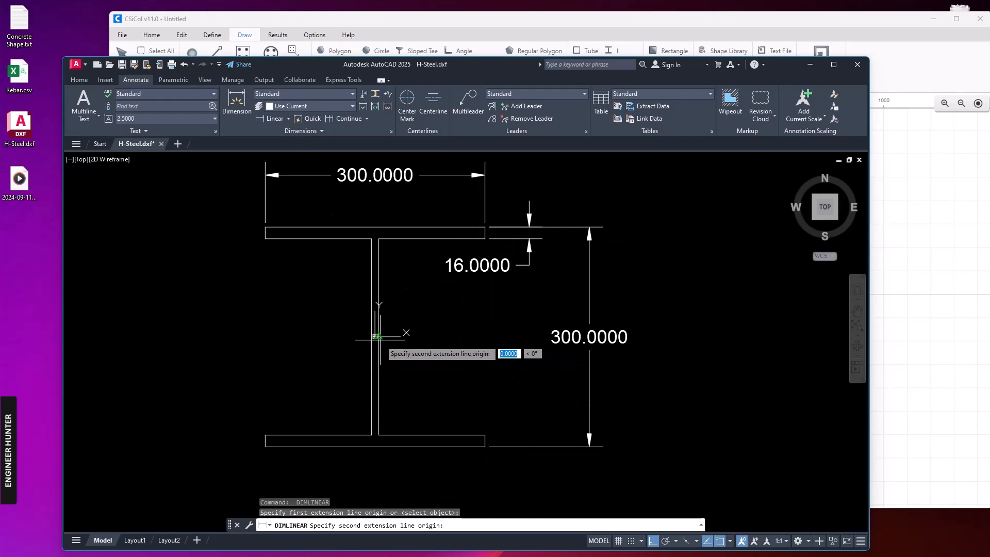
click(372, 336)
click(336, 397)
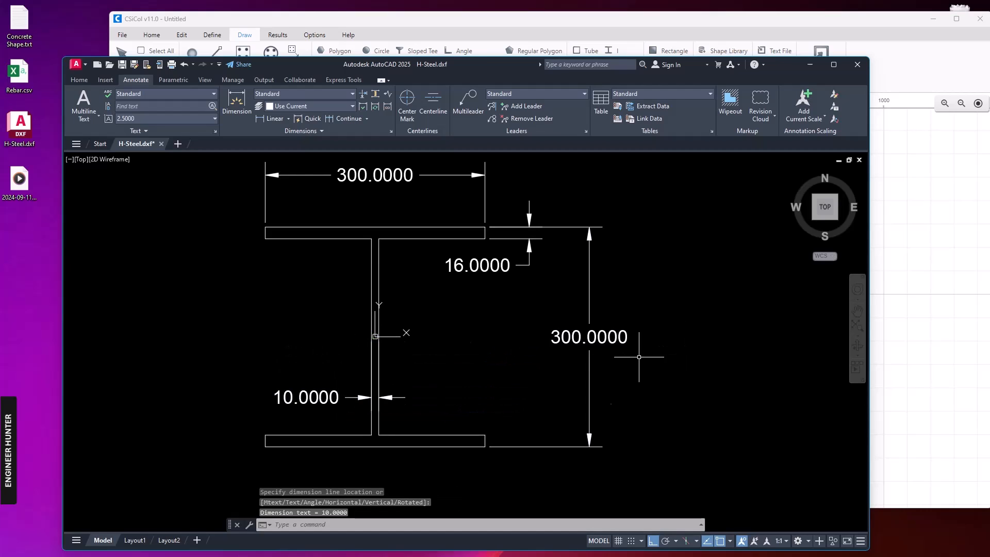
scroll(665, 343, down, 1)
Step: Switch to CSiCol and import the steel shape from H-Steel.dxf on the Desktop into the column section
click(945, 163)
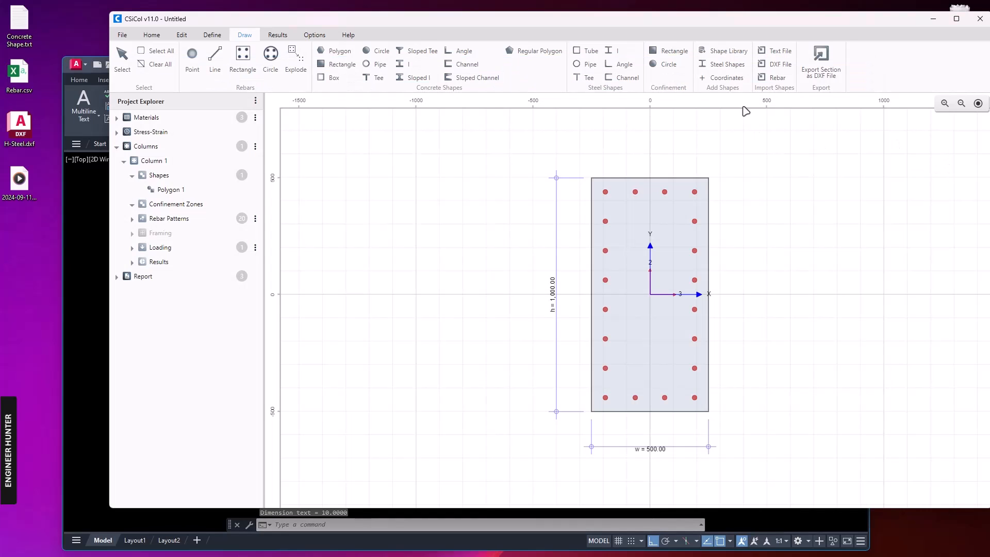
click(780, 64)
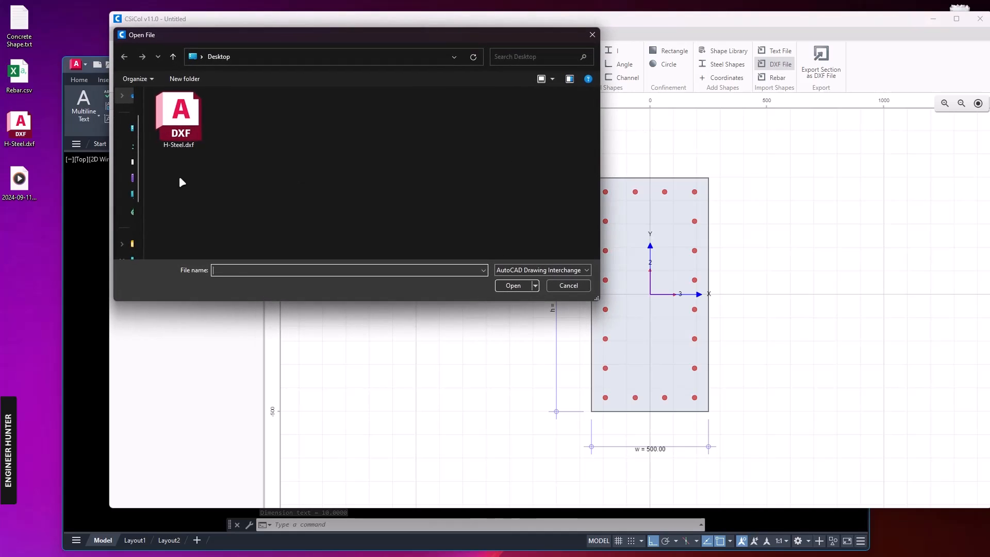
click(191, 146)
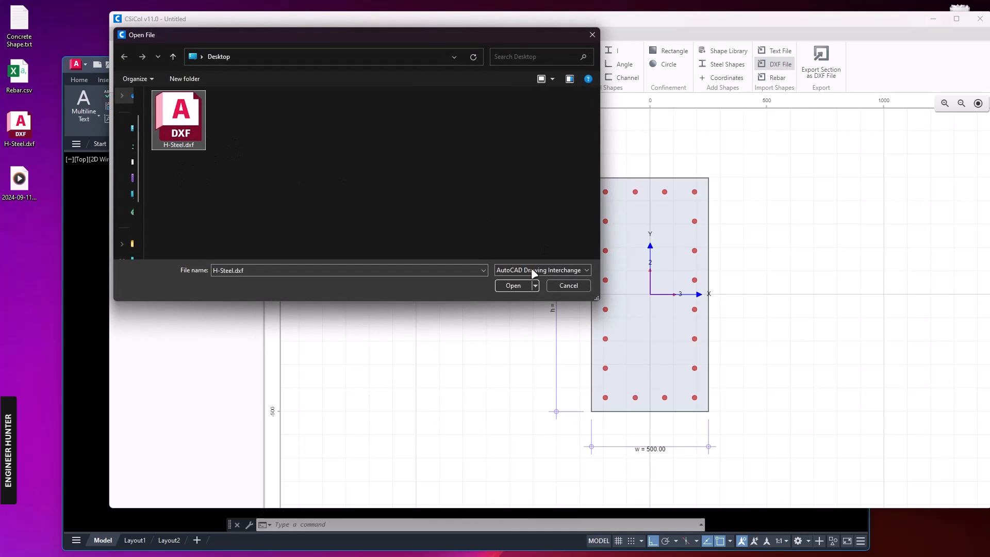
click(501, 285)
scroll(739, 364, up, 2)
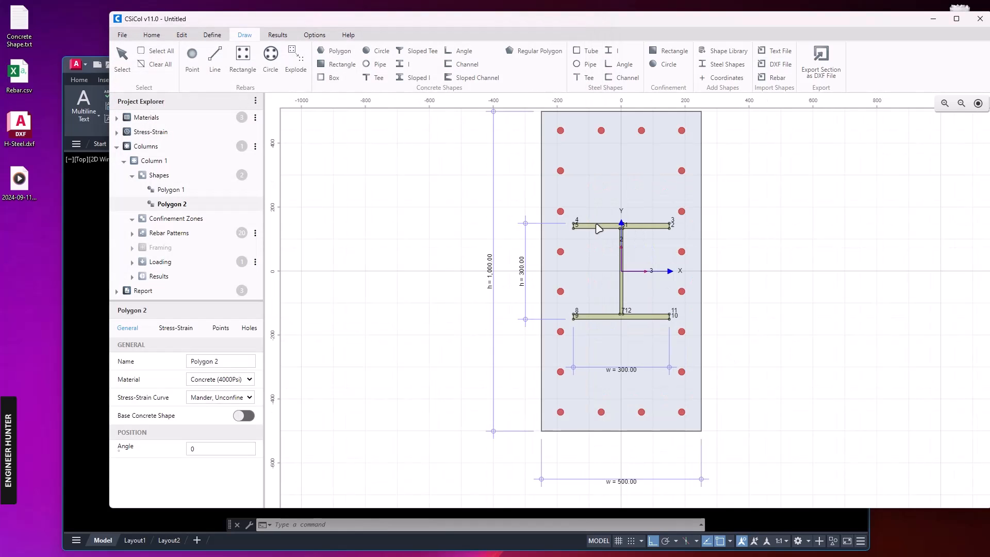
scroll(668, 275, down, 1)
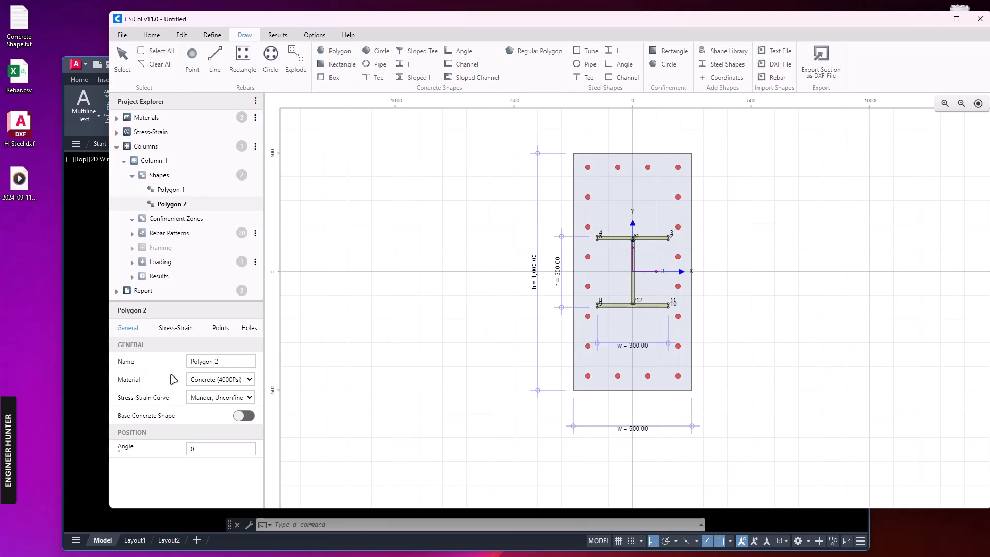
Step: Assign the Steel (A36) material to the imported H-shaped polygon and deselect it
click(215, 380)
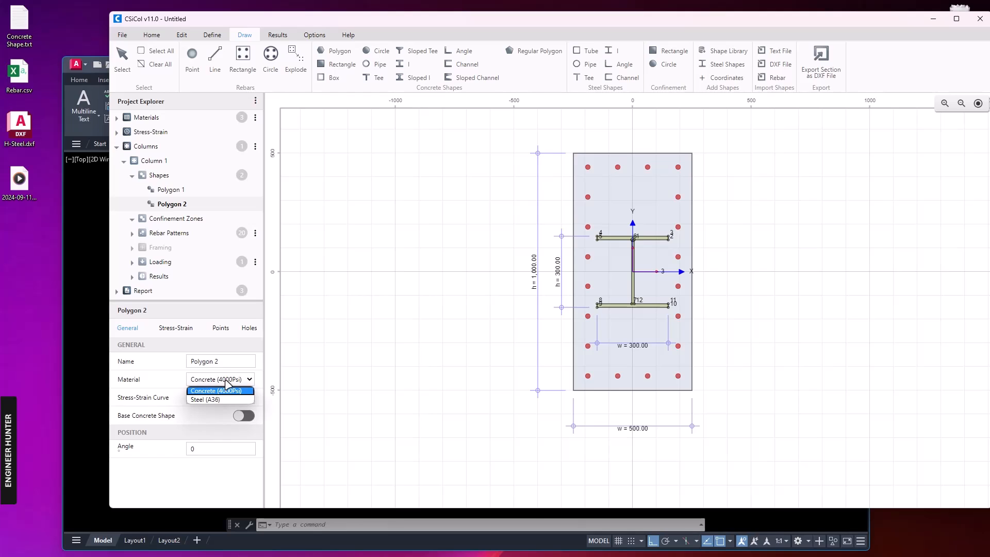
click(203, 400)
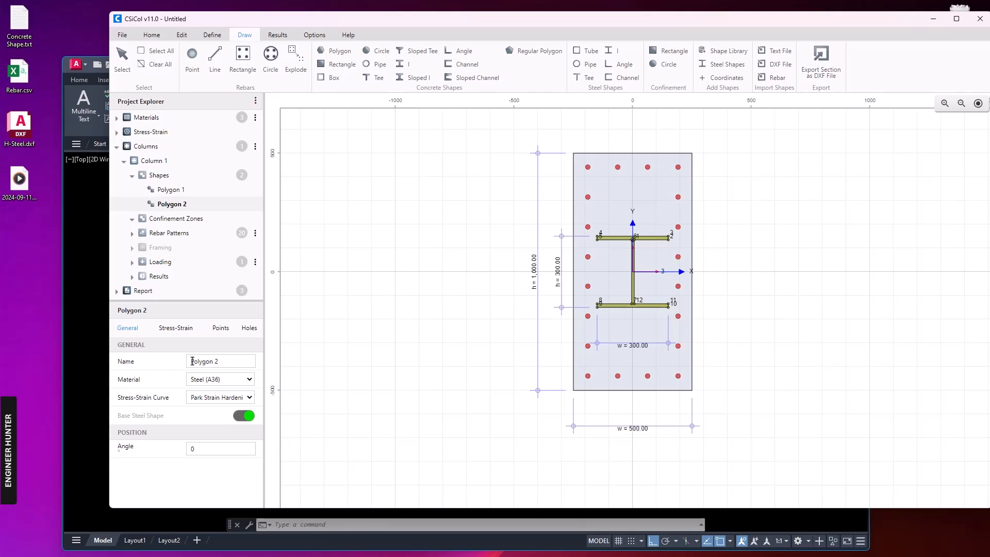
click(454, 324)
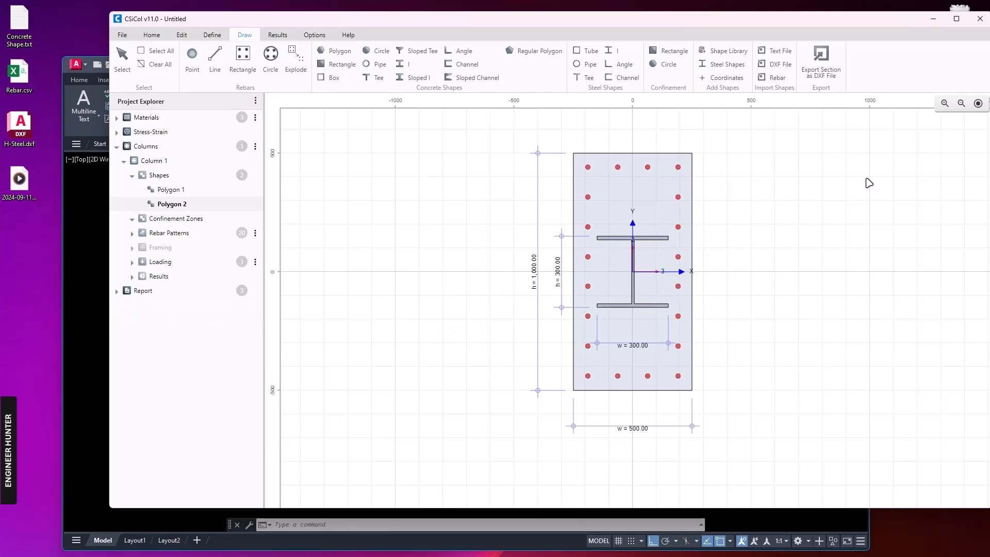
click(624, 239)
click(718, 256)
scroll(581, 307, down, 1)
drag(523, 140, 709, 443)
click(747, 308)
drag(516, 144, 715, 448)
click(773, 241)
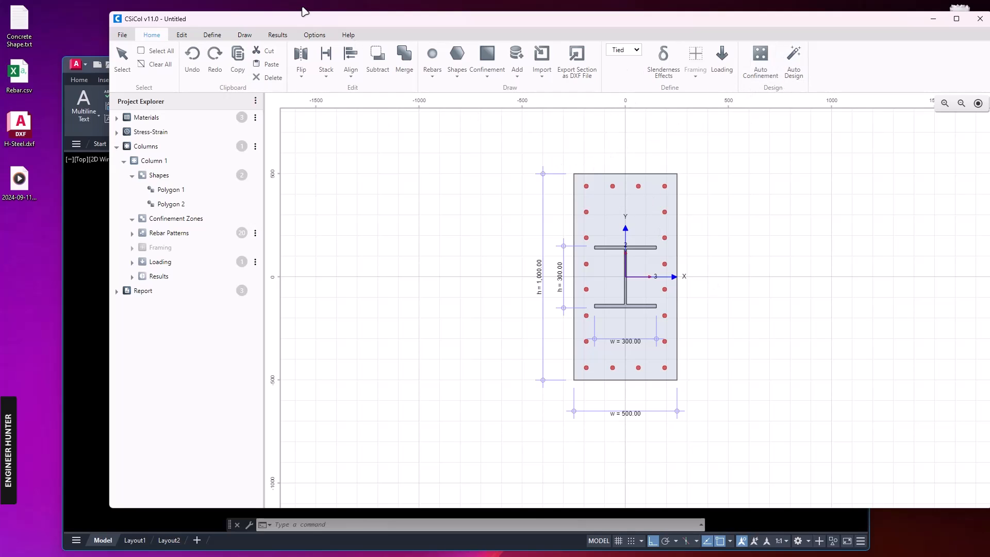
Step: Examine the composite section's capacity point details with its concrete stress plot, and return to the Column 1 section view
click(277, 36)
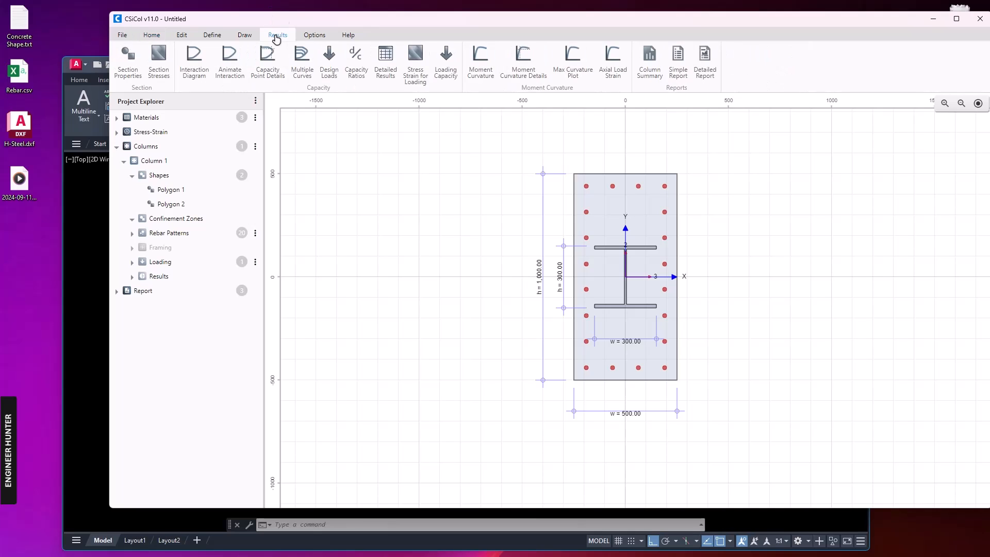
click(266, 63)
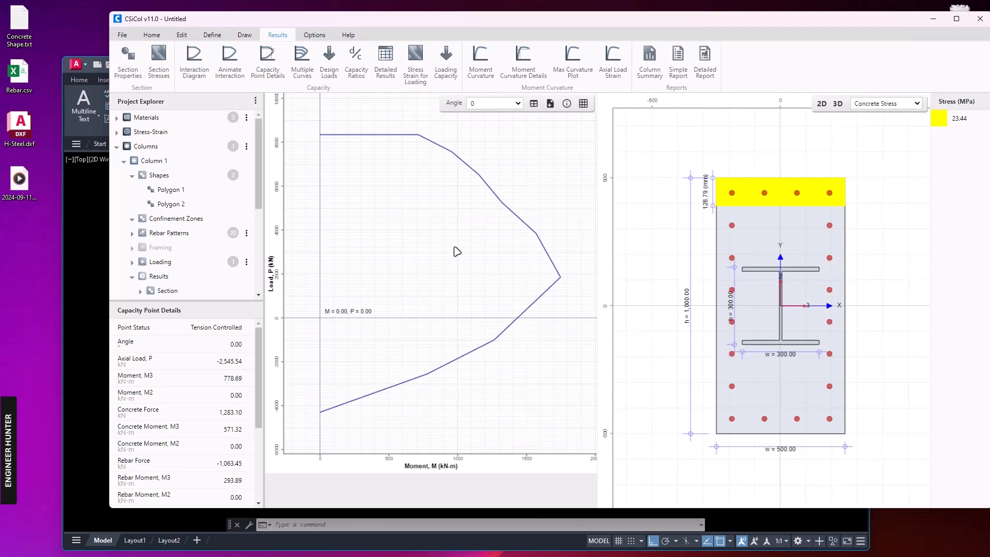
click(211, 34)
click(152, 35)
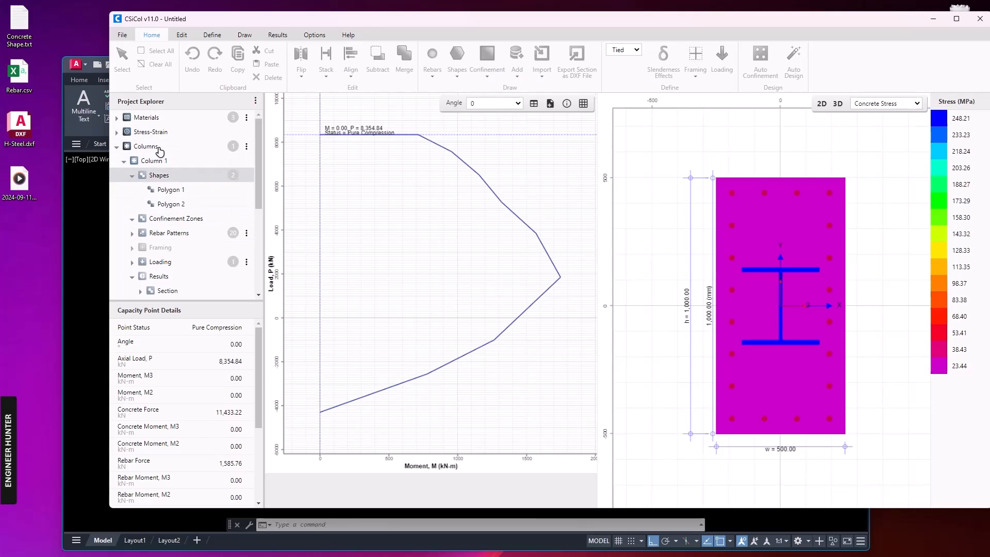
click(177, 162)
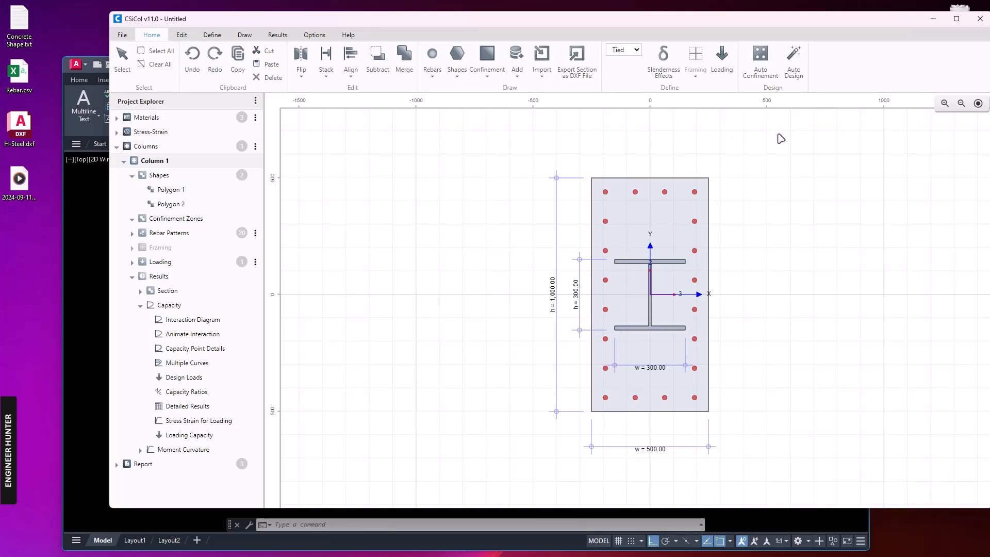
Step: Export the composite section as a DXF file named Column 1.dxf on the Desktop
click(242, 36)
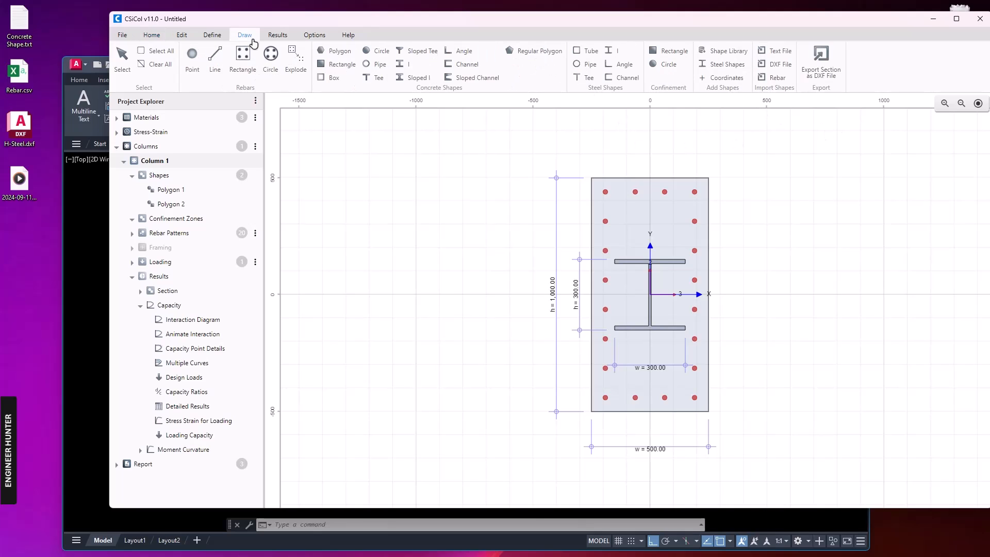
click(816, 71)
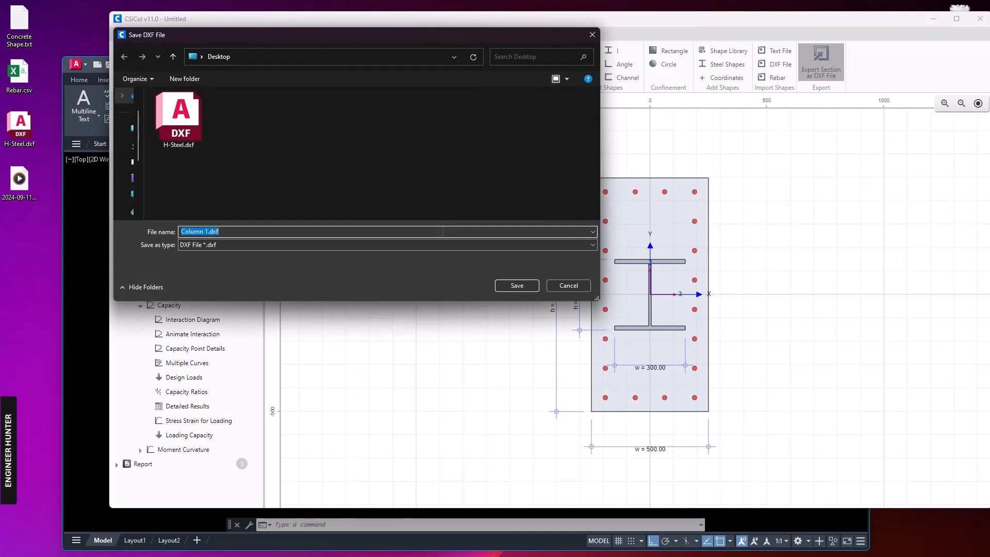
click(205, 245)
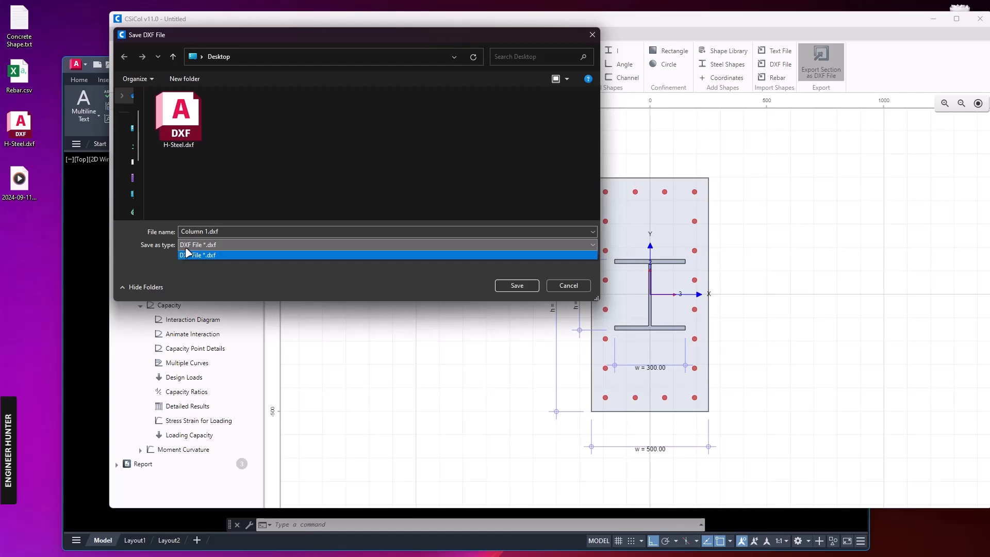
click(243, 207)
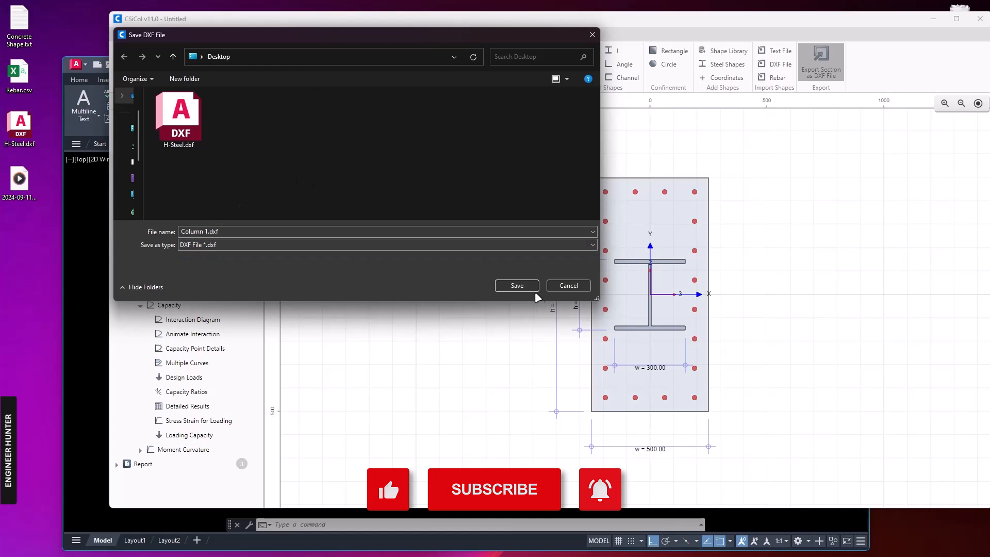
click(517, 285)
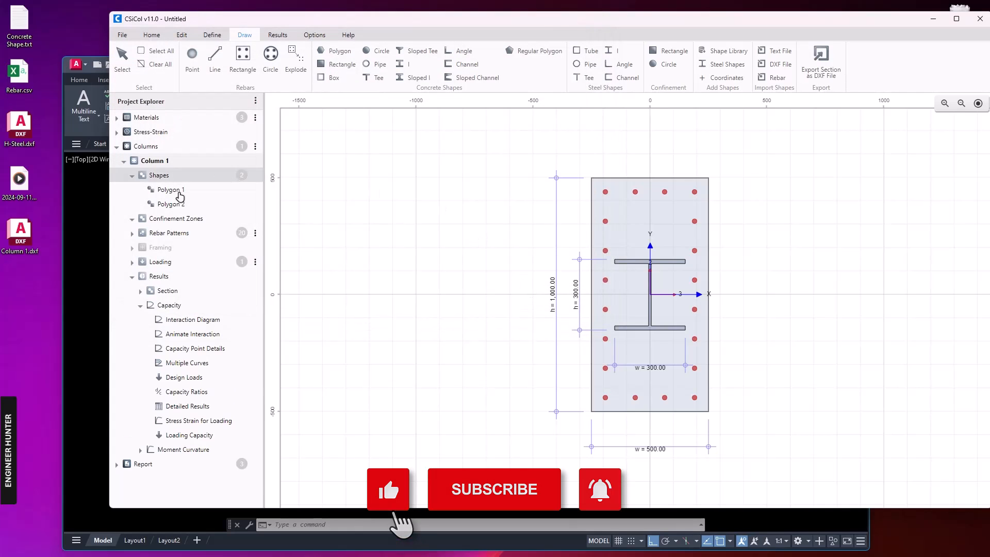
Step: Open the exported Column 1.dxf in AutoCAD and check the concrete outline, rebars and steel section
double_click(21, 232)
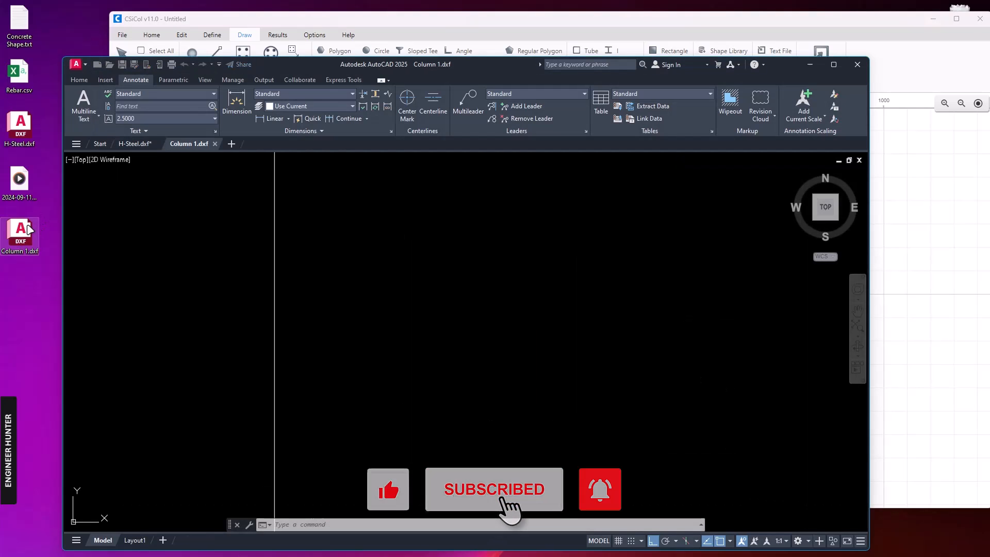
scroll(475, 284, down, 5)
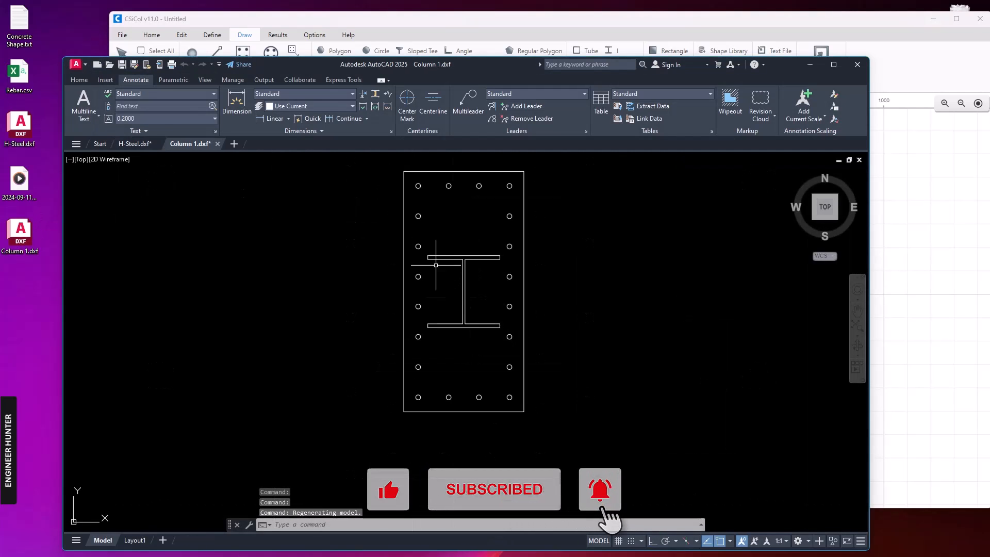
click(384, 191)
click(556, 426)
scroll(497, 287, up, 3)
scroll(482, 283, down, 2)
key(Escape)
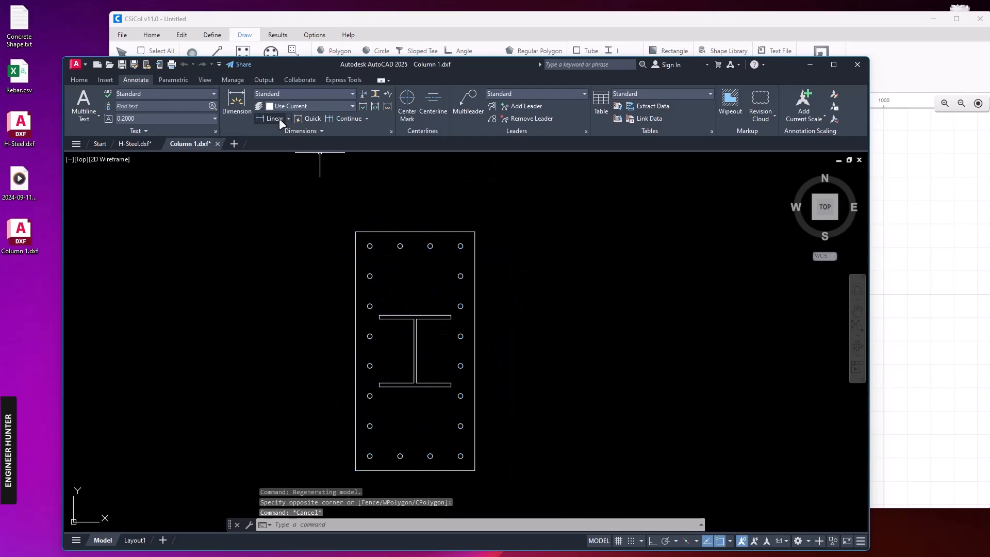
Step: Set the Standard dimension style's overall scale for dimension features to 100 in the Column 1 drawing
click(391, 131)
click(599, 260)
double_click(607, 309)
text(100)
key(Tab)
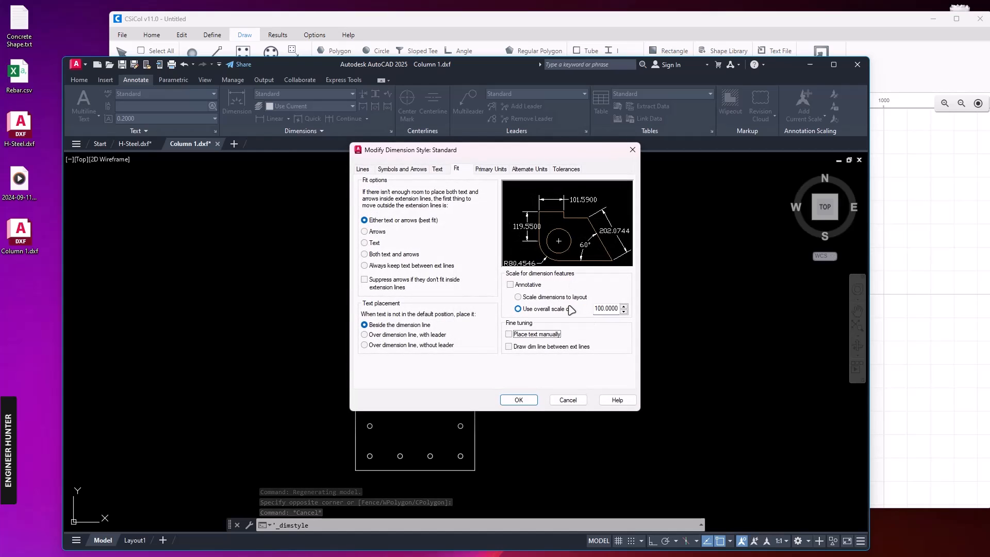
click(518, 400)
click(558, 359)
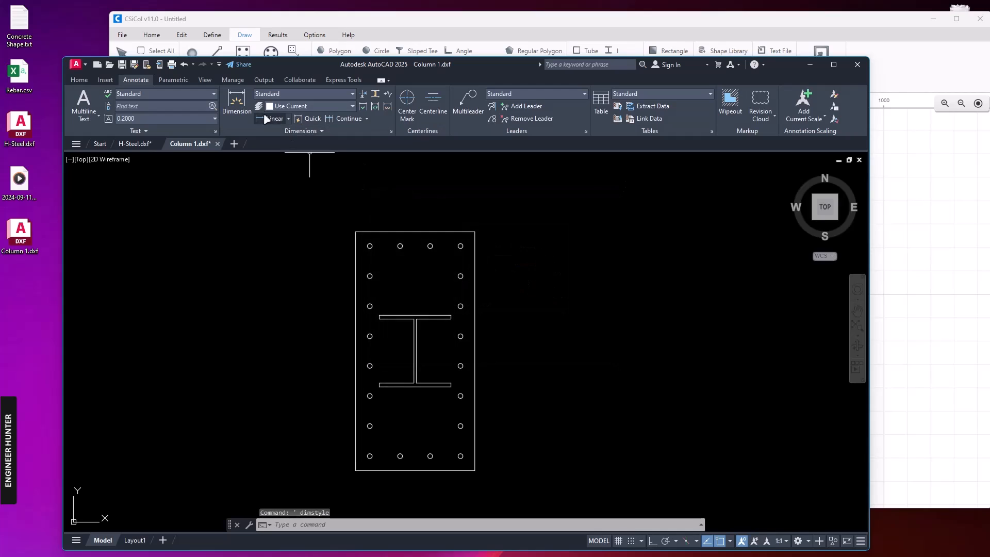
Step: Add a linear dimension for the concrete outline's width, placed above its top edge
click(266, 119)
click(355, 232)
click(475, 232)
click(475, 196)
Step: Add a linear dimension for the concrete outline's height, placed to the right of its right edge
key(Return)
click(475, 231)
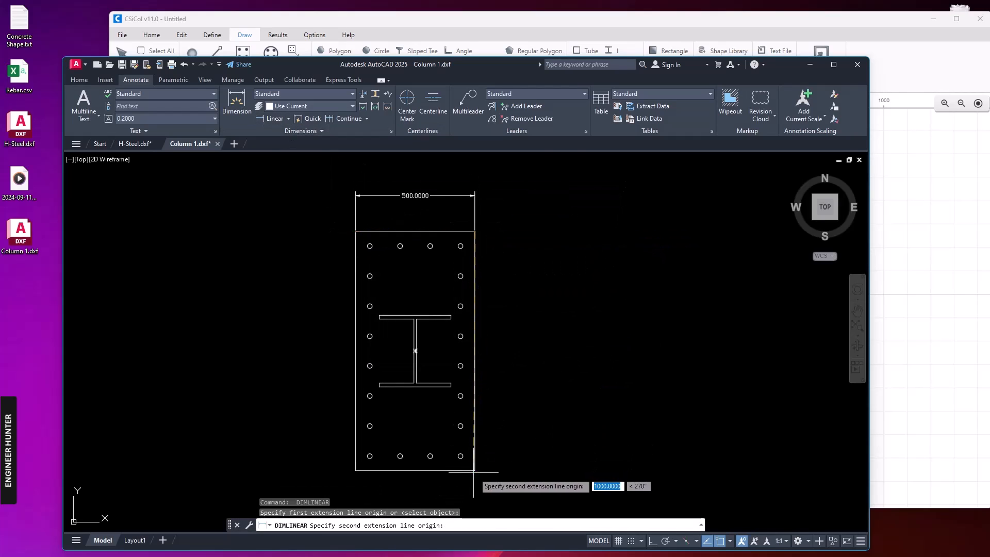
click(475, 470)
click(516, 400)
Step: Examine the dimensioned Column 1 drawing up close and switch back to the section in CSiCol
scroll(508, 342, up, 4)
scroll(509, 342, down, 4)
scroll(423, 204, up, 2)
scroll(418, 200, down, 2)
click(941, 165)
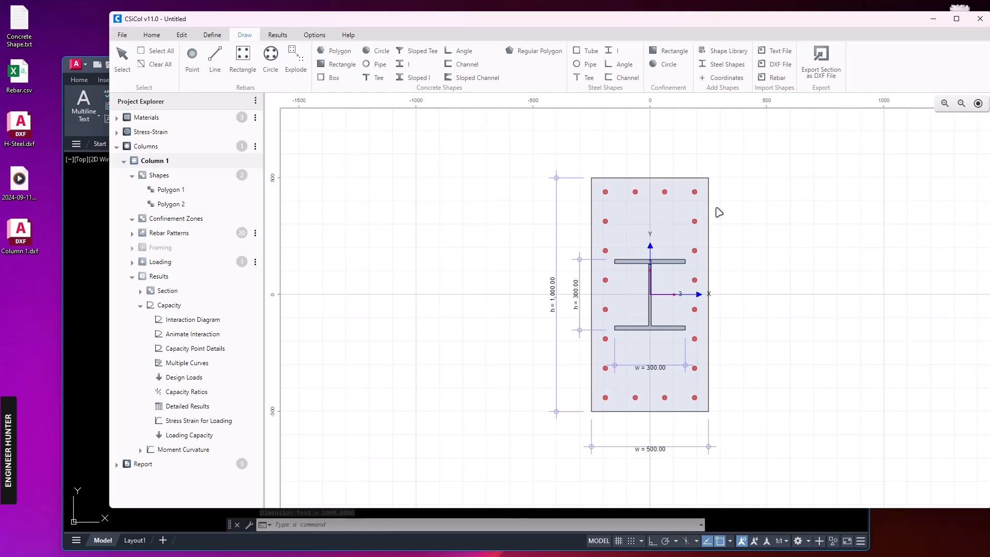
click(639, 159)
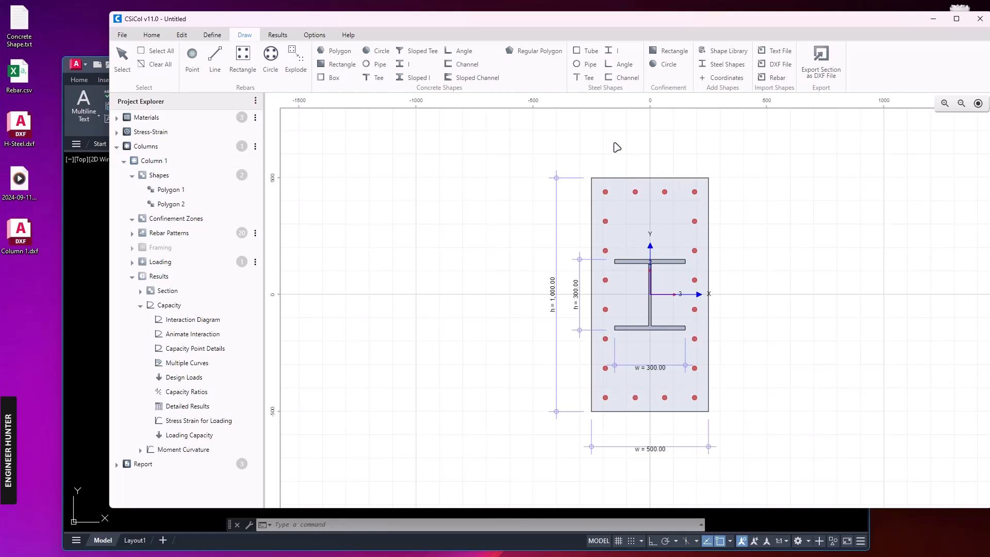